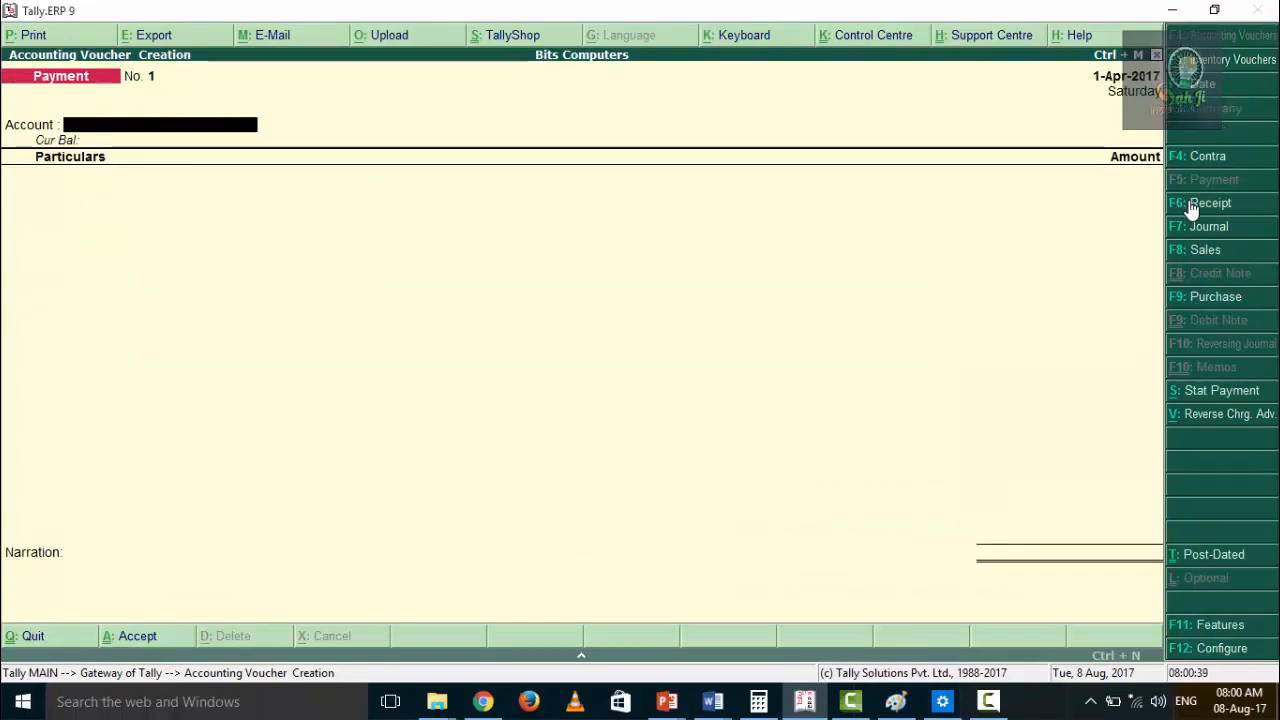
Record a receipt voucher in the Cash account for 10,000 from Capital A/c and save it.
{"action": "left_click", "coordinate": [1193, 205]}
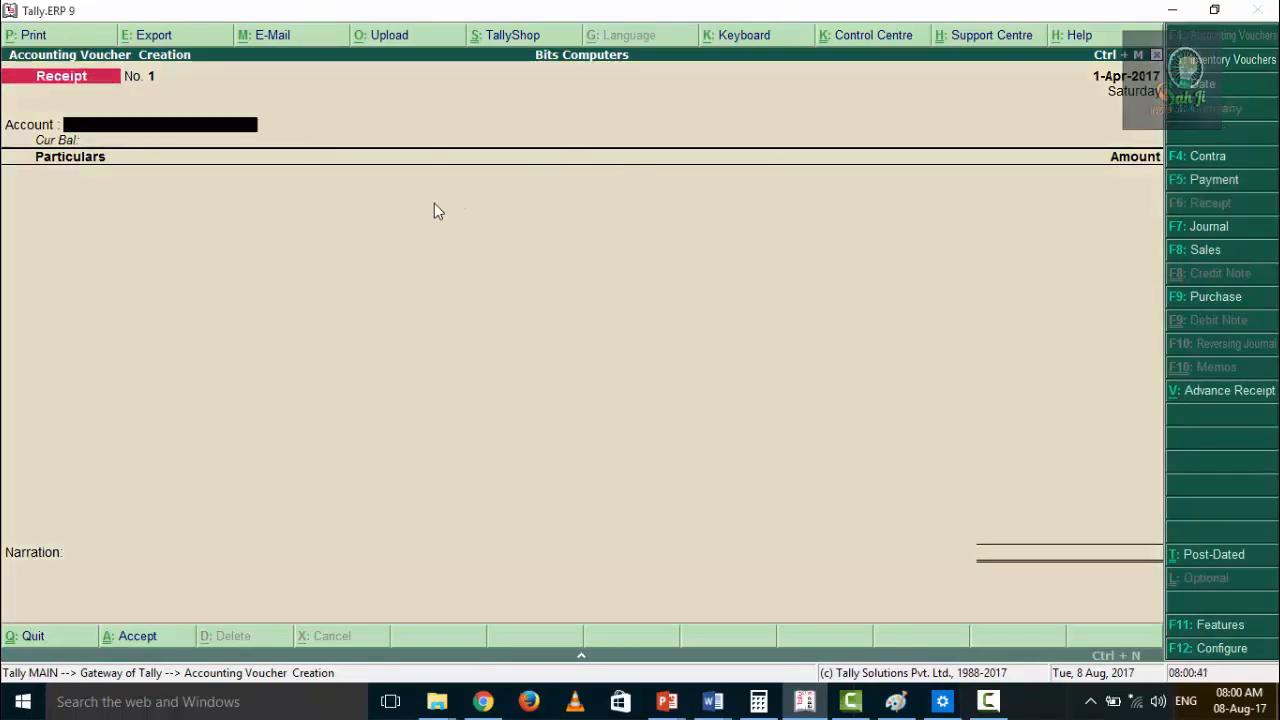
{"action": "type", "text": "CAS"}
{"action": "key", "text": "Return"}
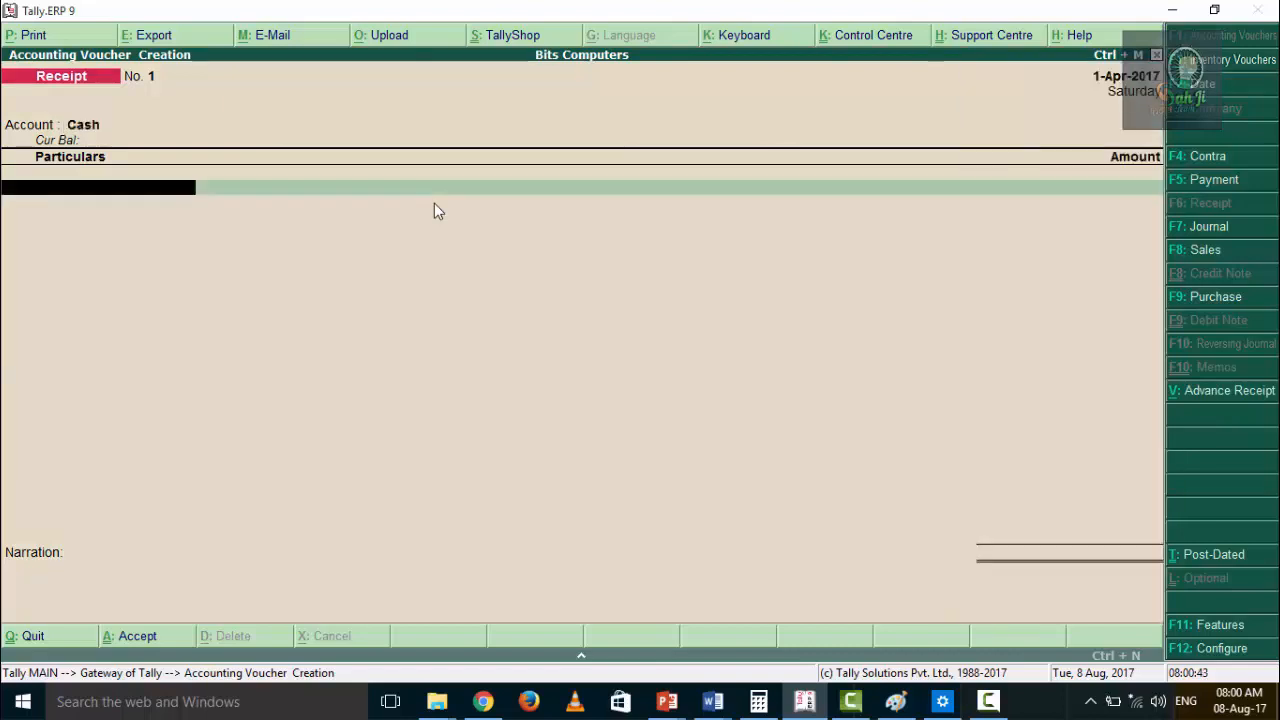
{"action": "type", "text": "CA"}
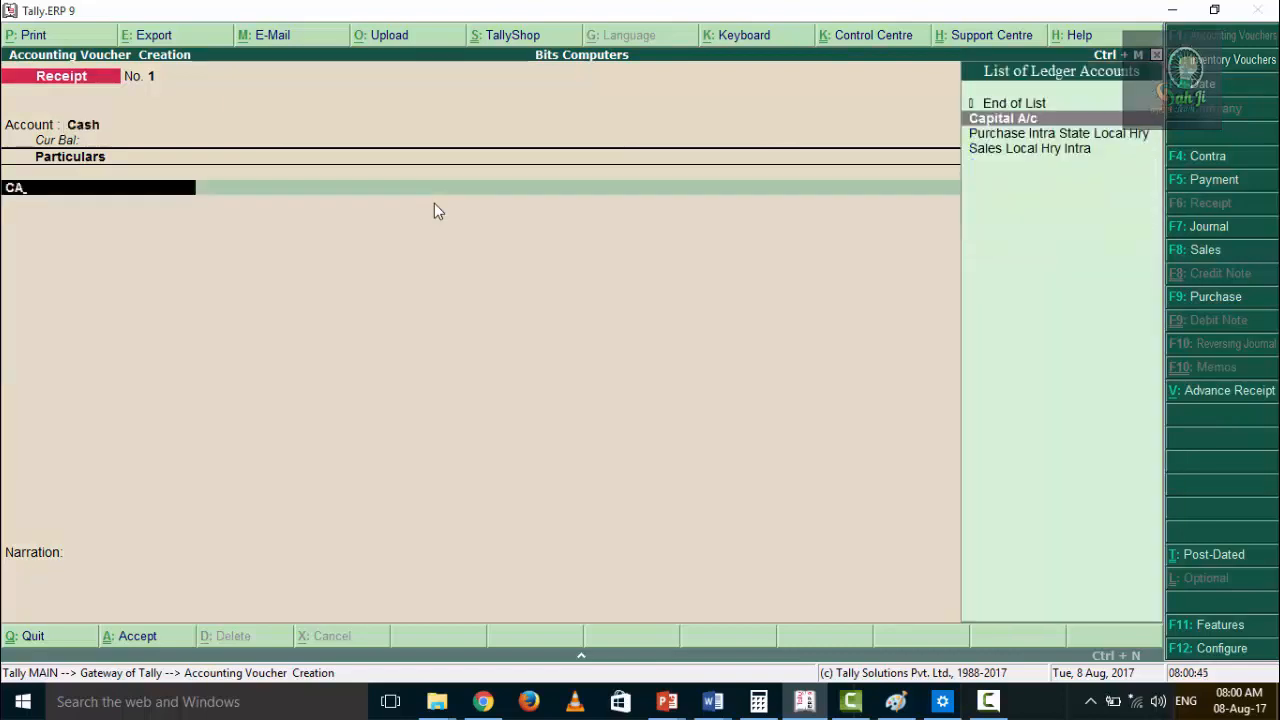
{"action": "key", "text": "Return"}
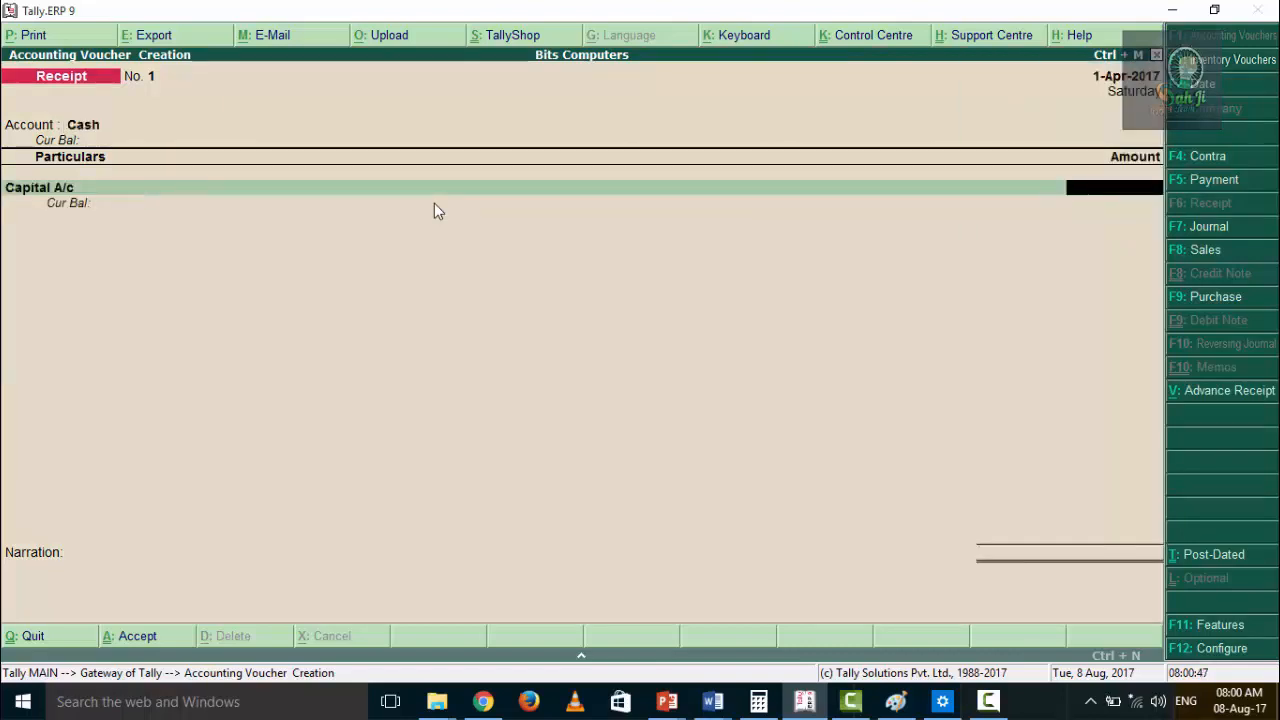
{"action": "type", "text": "10,000."}
{"action": "key", "text": "Return"}
{"action": "key", "text": "Return"}
{"action": "key", "text": "Return"}
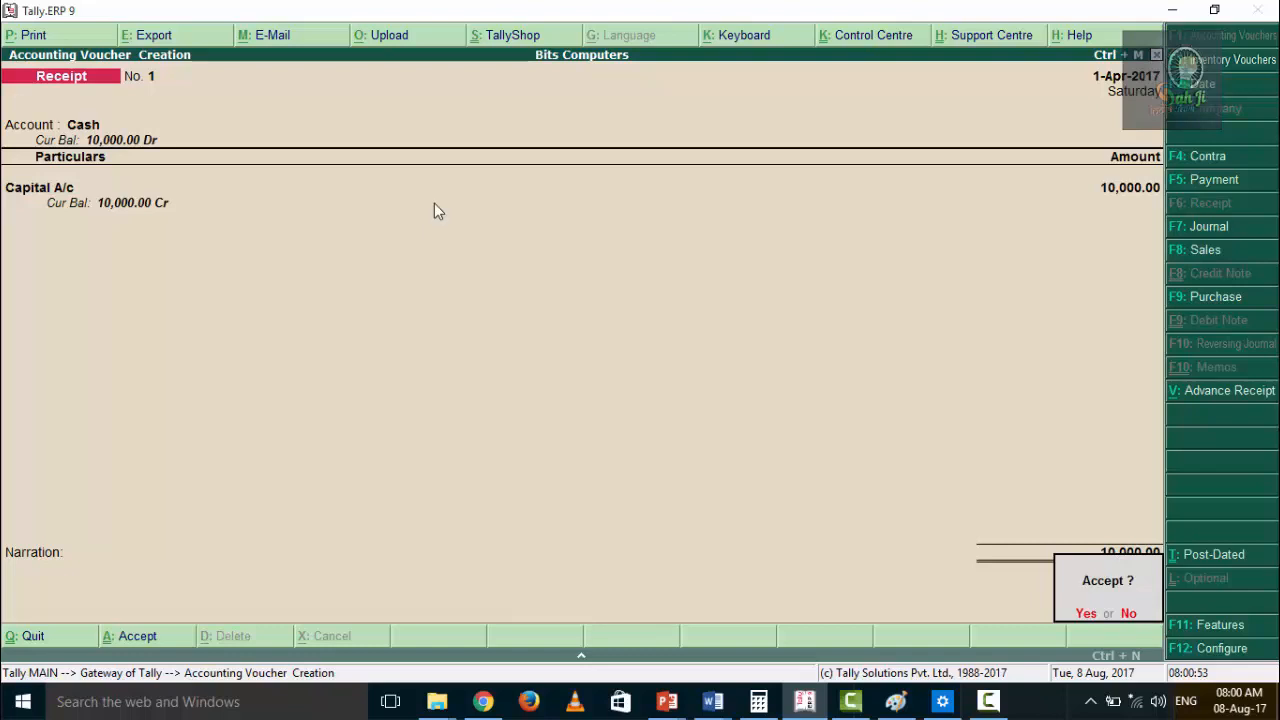
{"action": "key", "text": "Return"}
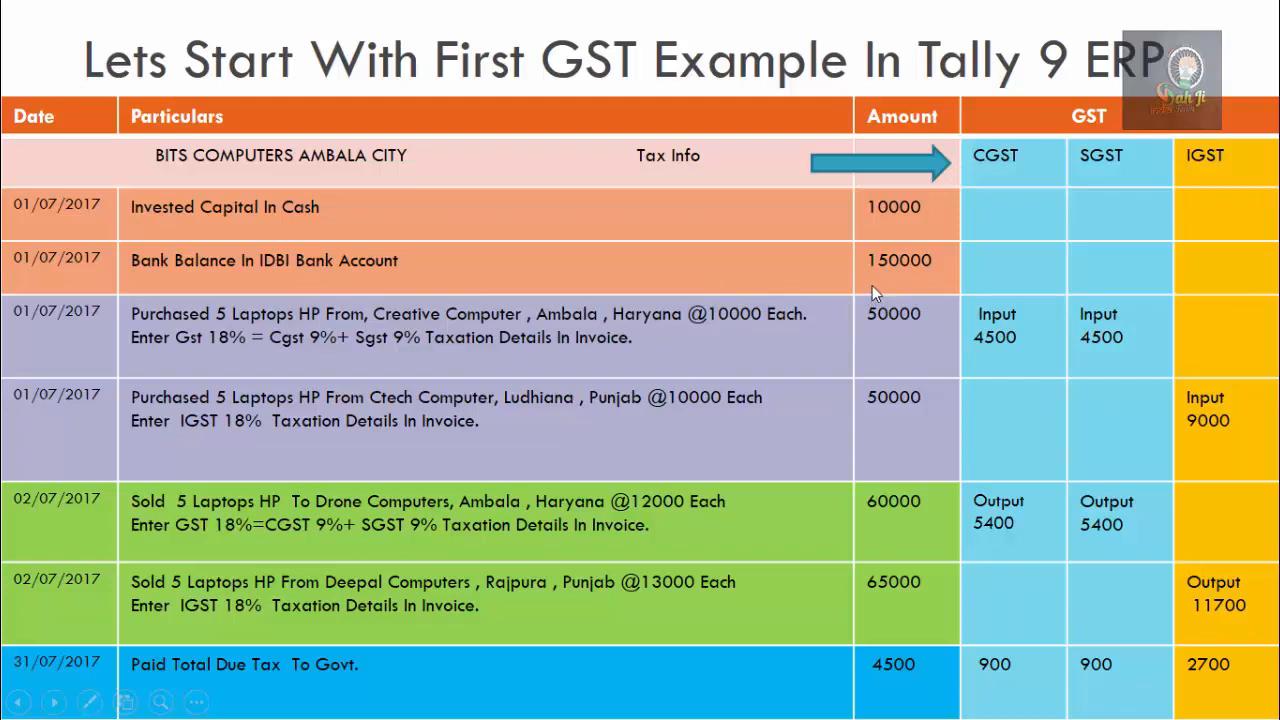
Switch to Tally.ERP 9 and bring up the list of existing single ledgers in the accounts masters.
{"action": "key", "text": "alt+Tab"}
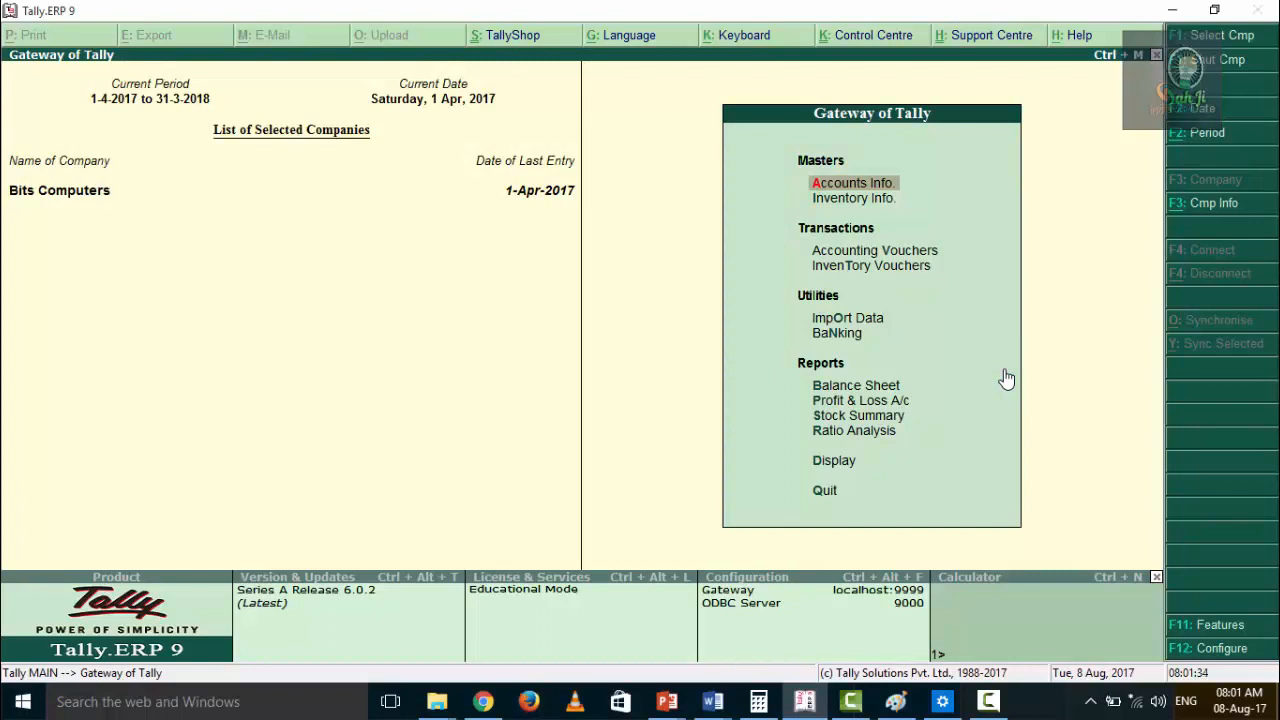
{"action": "key", "text": "Return"}
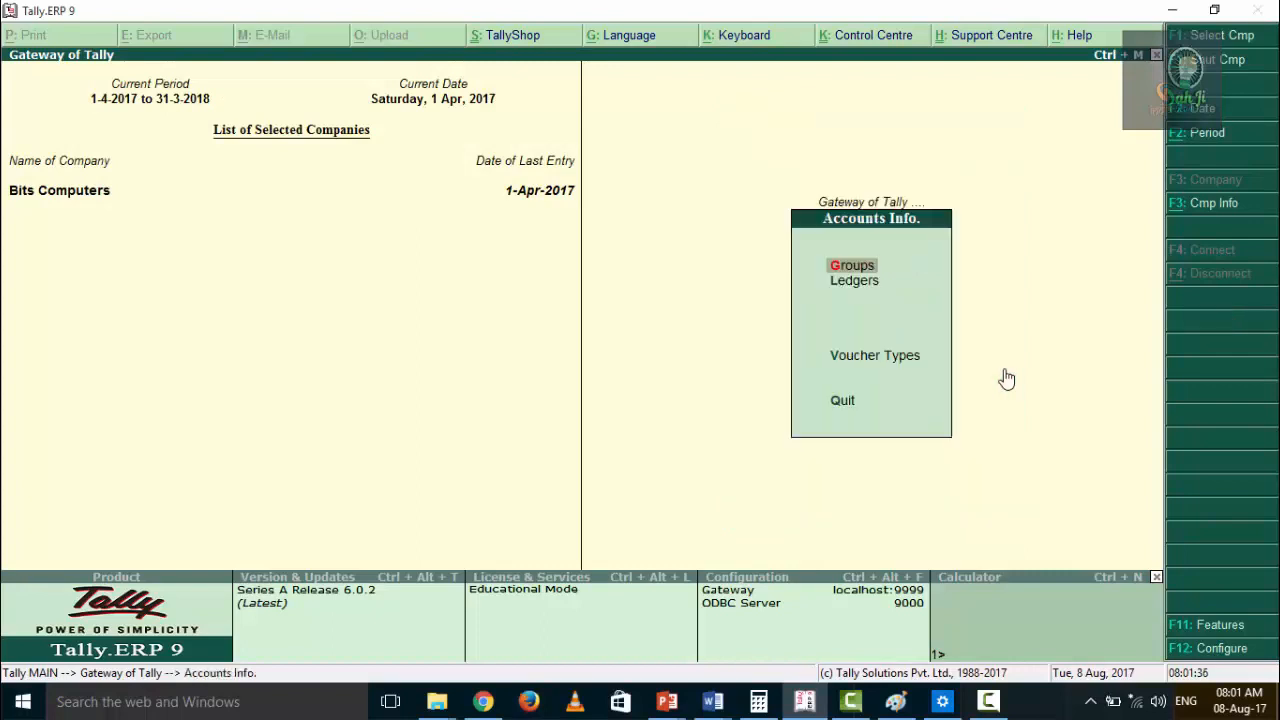
{"action": "key", "text": "Down"}
{"action": "key", "text": "Return"}
{"action": "key", "text": "Down"}
{"action": "key", "text": "Return"}
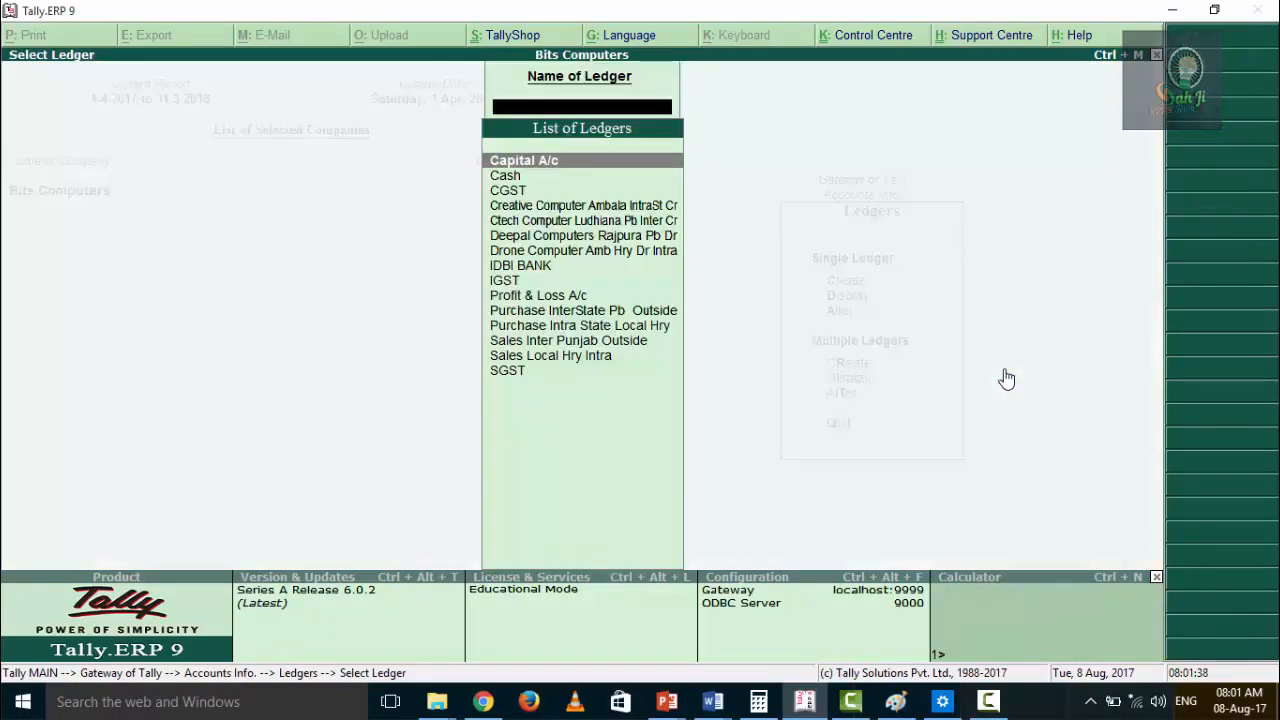
Open the IDBI BANK ledger from the list of ledgers.
{"action": "key", "text": "Down"}
{"action": "key", "text": "Down"}
{"action": "key", "text": "Down"}
{"action": "key", "text": "Down"}
{"action": "key", "text": "Down"}
{"action": "key", "text": "Down"}
{"action": "key", "text": "Down"}
{"action": "key", "text": "Down"}
{"action": "key", "text": "Up"}
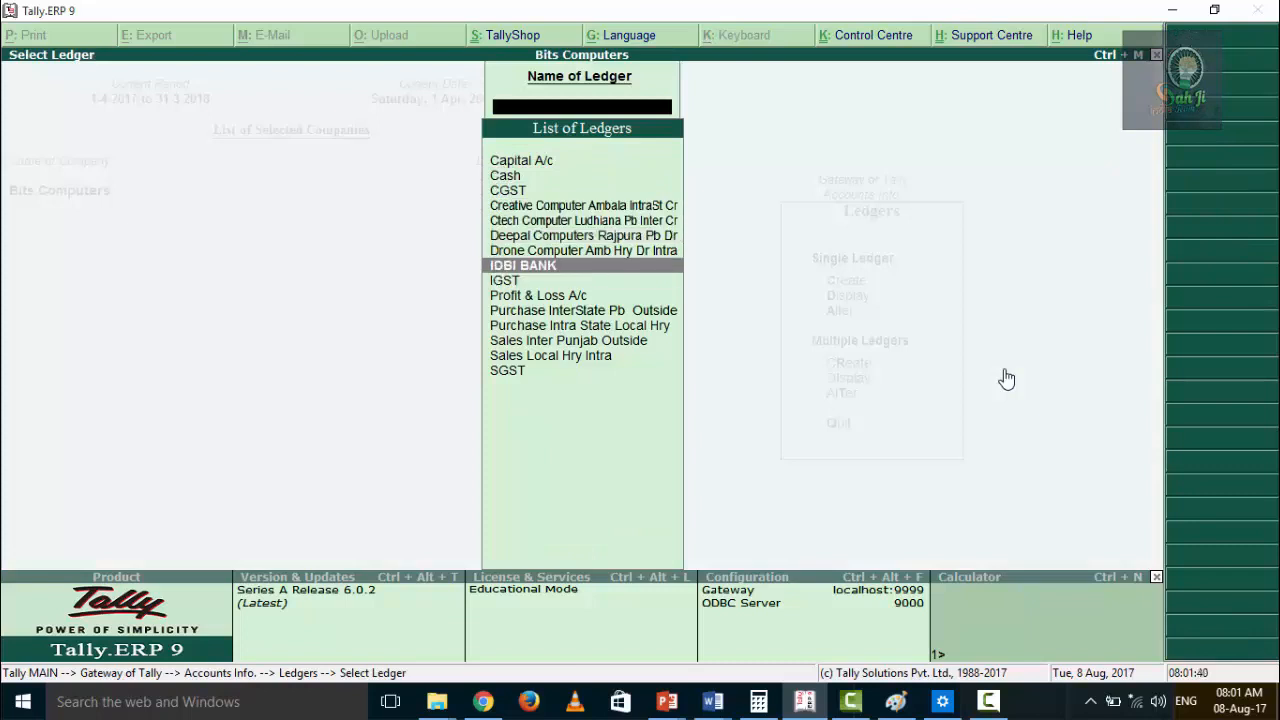
{"action": "key", "text": "Return"}
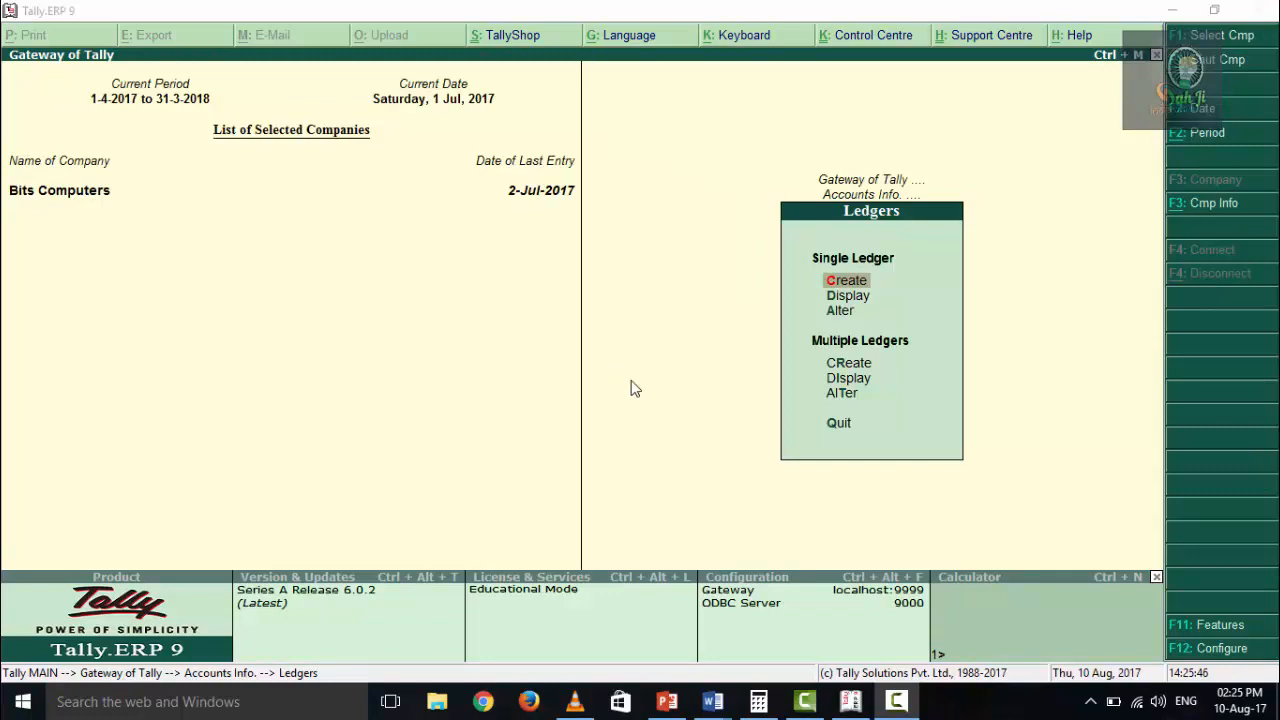
Display the list of single ledgers to review the company's accounts, including its GST ledgers, and close it.
{"action": "left_click", "coordinate": [838, 300]}
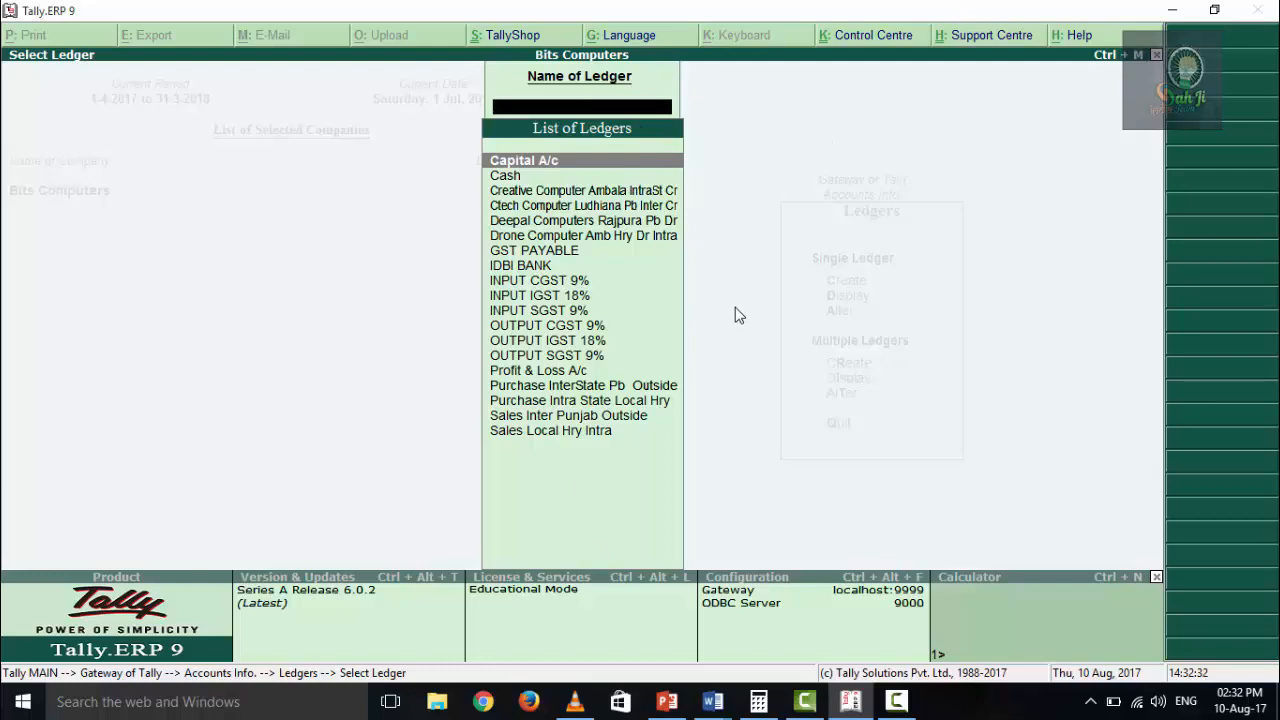
{"action": "key", "text": "Escape"}
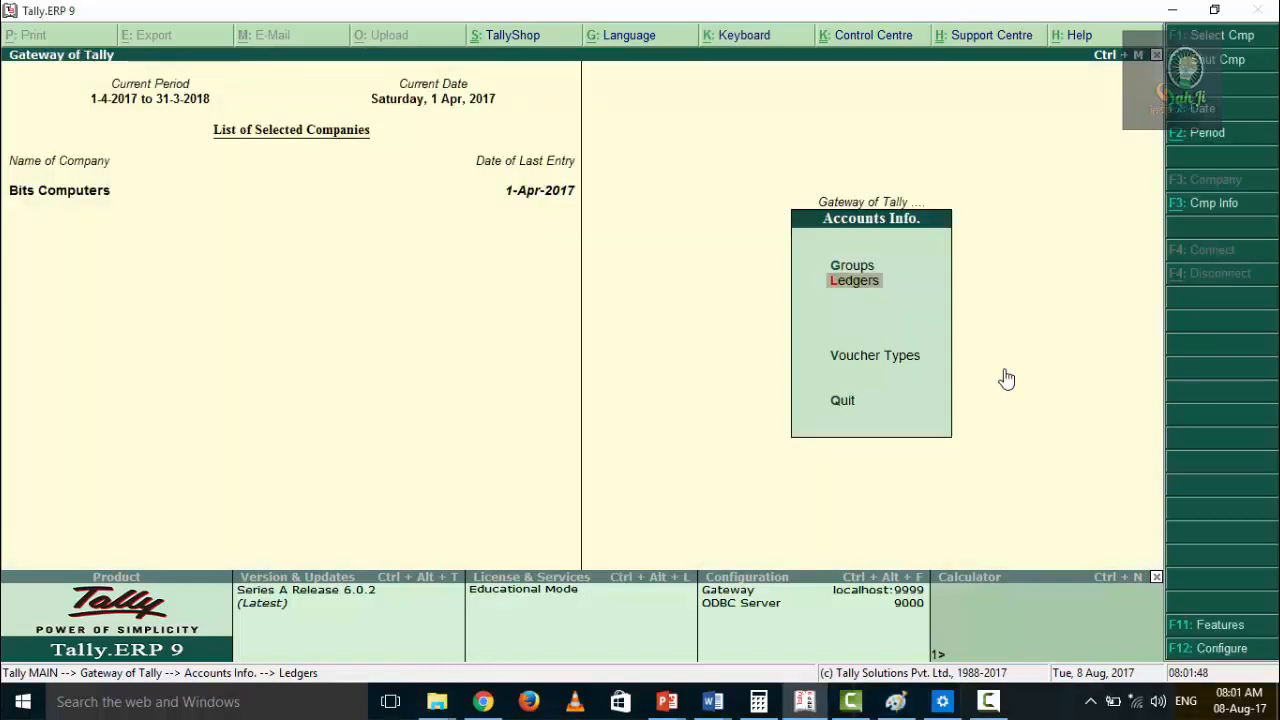
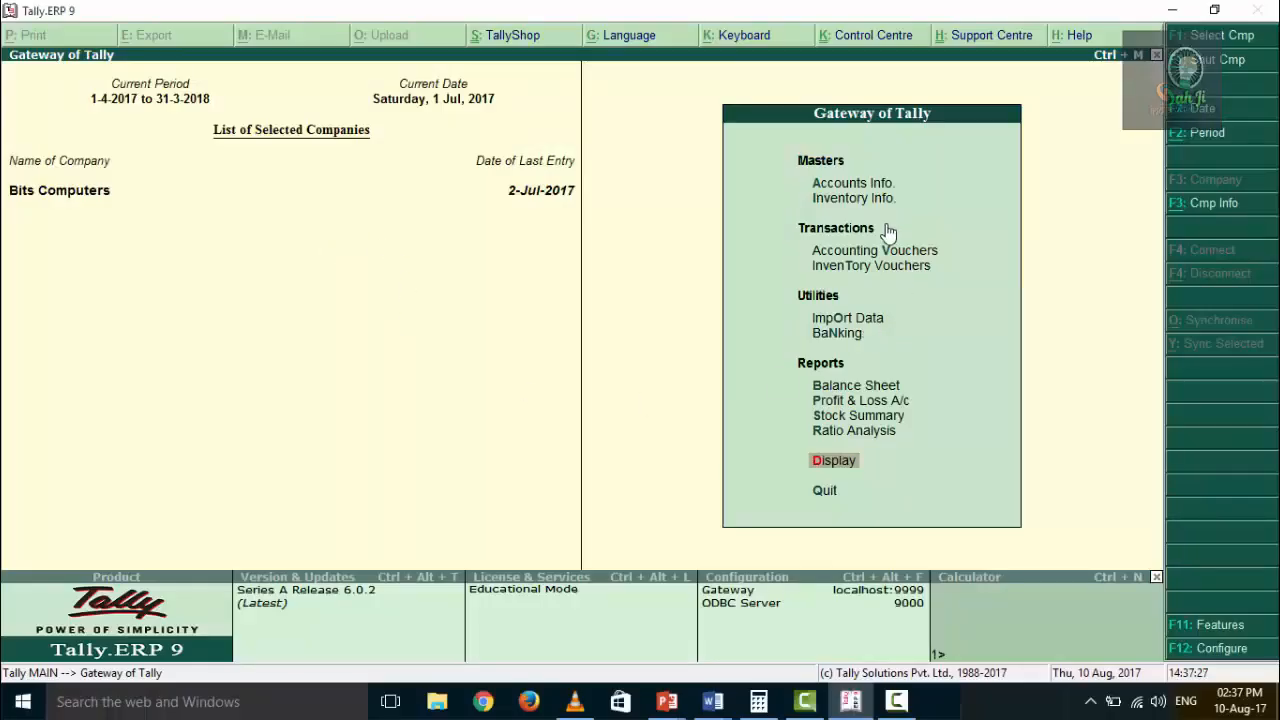
Open the Day Book and bring up purchase voucher 1 from Creative Computer Ambala.
{"action": "left_click", "coordinate": [848, 461]}
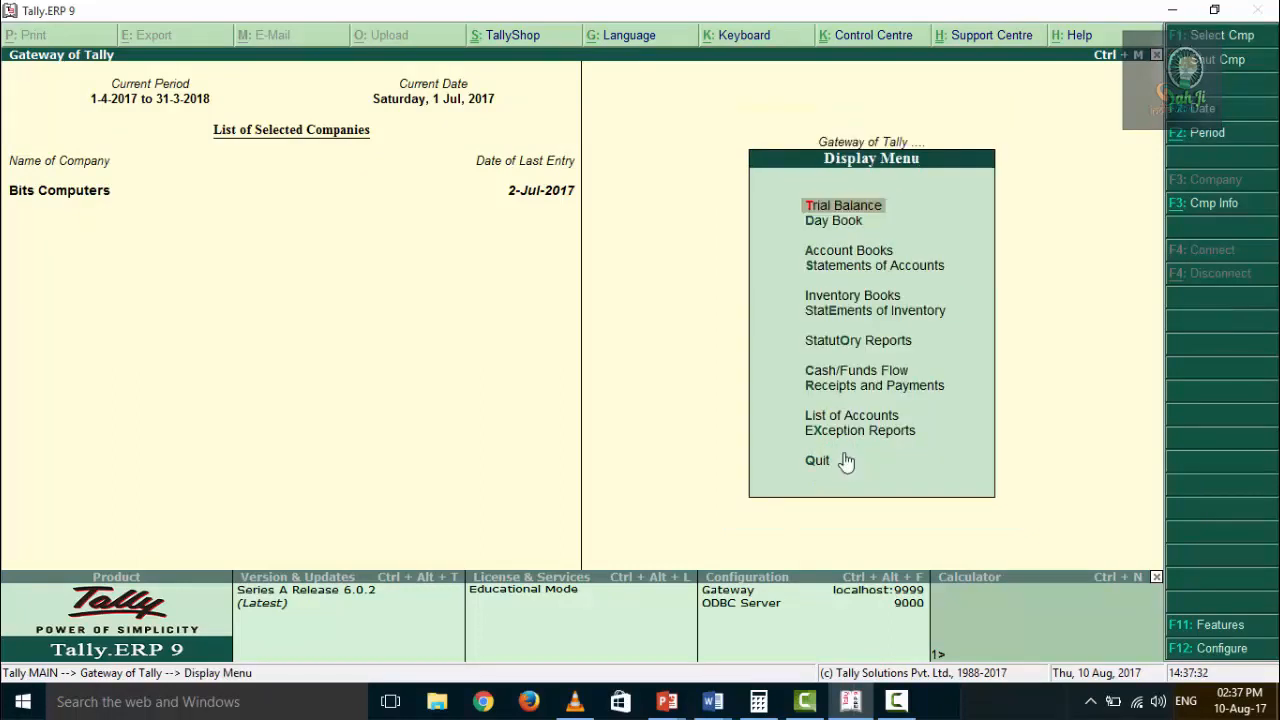
{"action": "left_click", "coordinate": [852, 221]}
{"action": "left_click", "coordinate": [850, 224]}
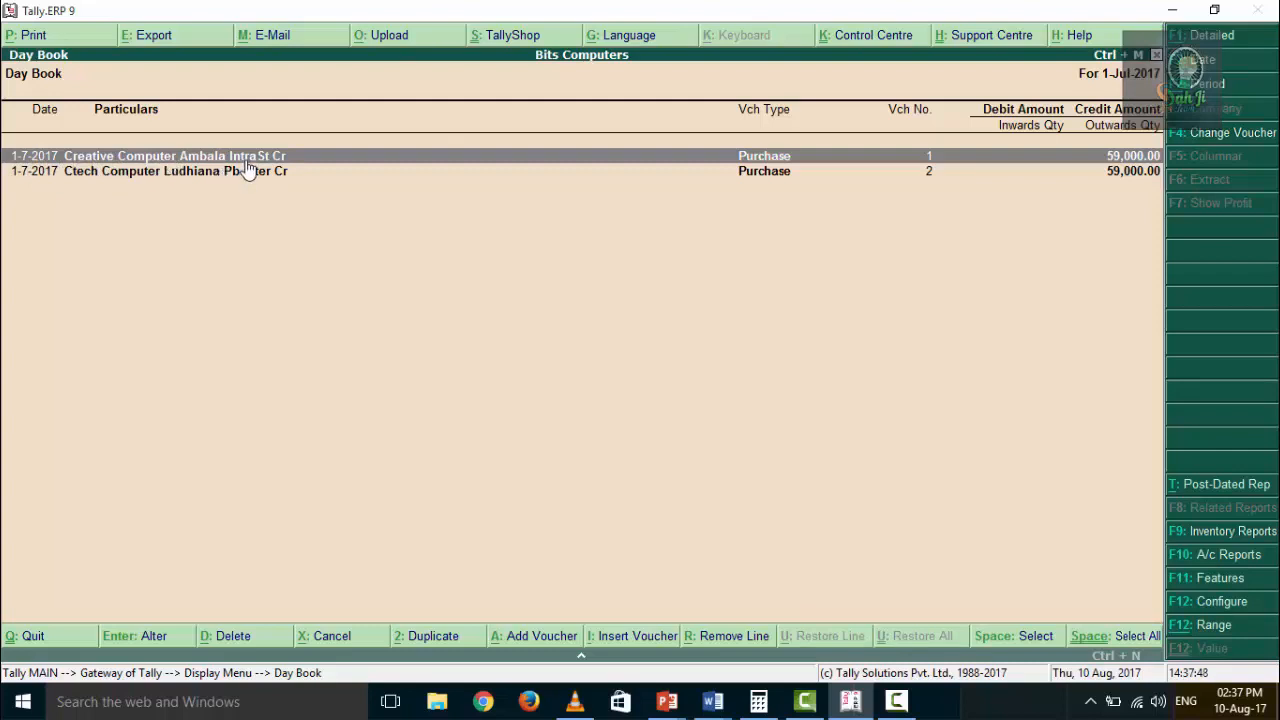
{"action": "key", "text": "Return"}
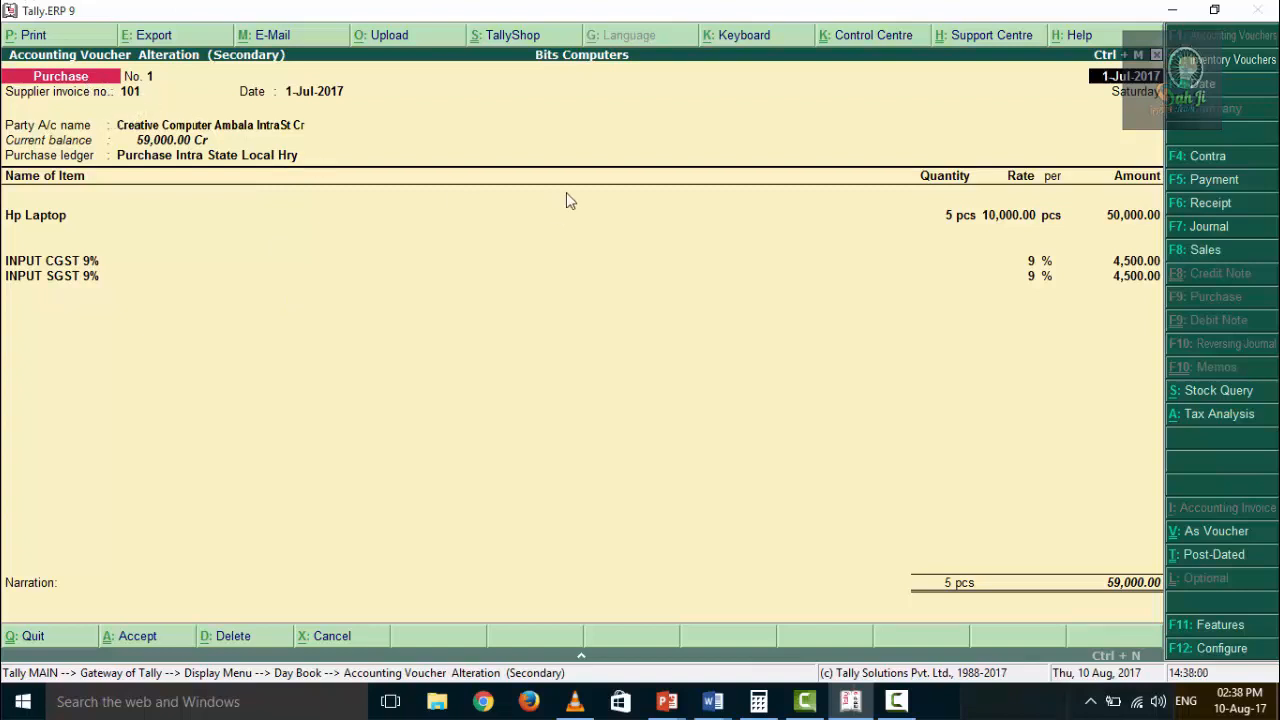
Go through the voucher's header and supplier details, checking the invoice number, party account, state and GSTIN/UIN.
{"action": "key", "text": "Return"}
{"action": "key", "text": "Return"}
{"action": "key", "text": "Return"}
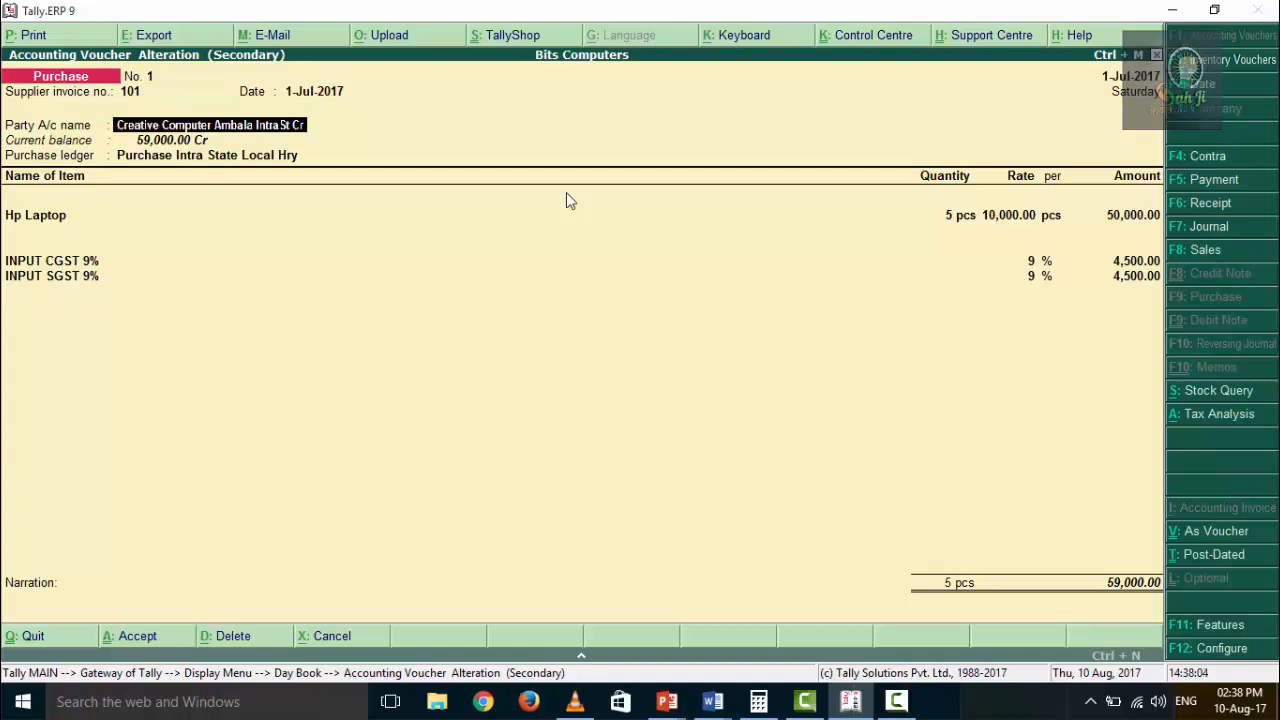
{"action": "key", "text": "Return"}
{"action": "key", "text": "Return"}
{"action": "key", "text": "Return"}
{"action": "key", "text": "Return"}
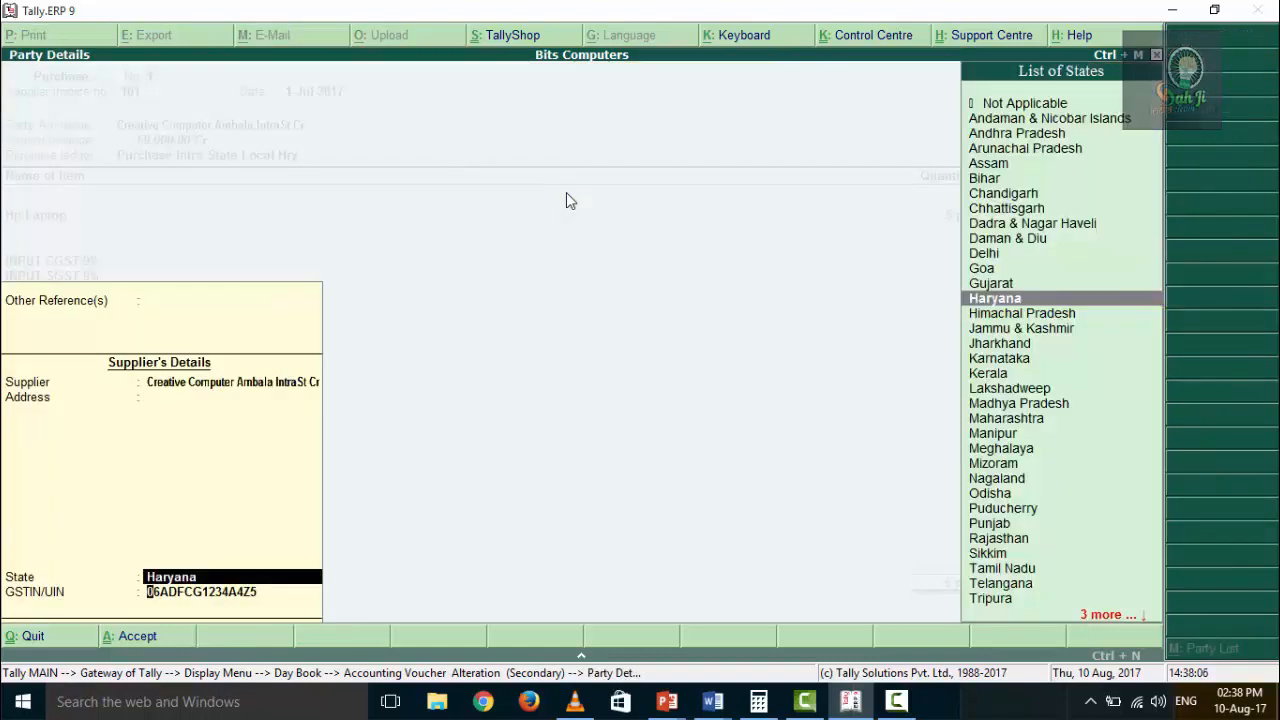
{"action": "key", "text": "Return"}
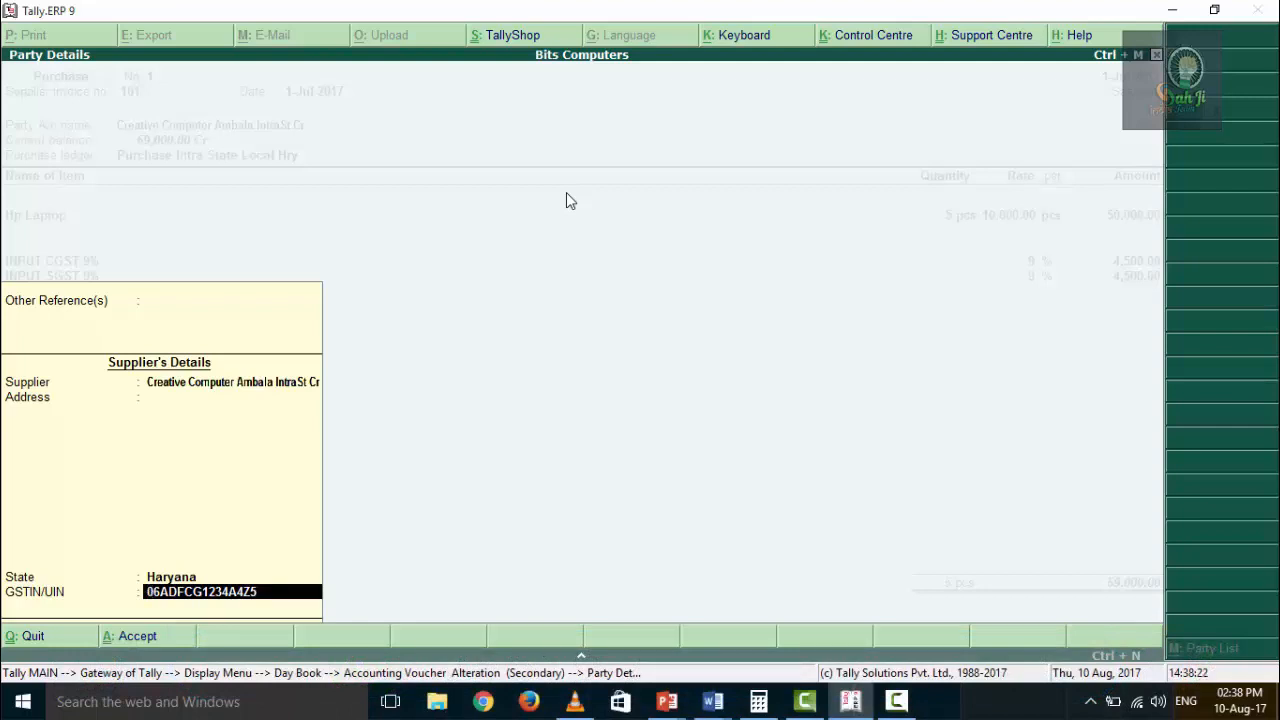
{"action": "key", "text": "Return"}
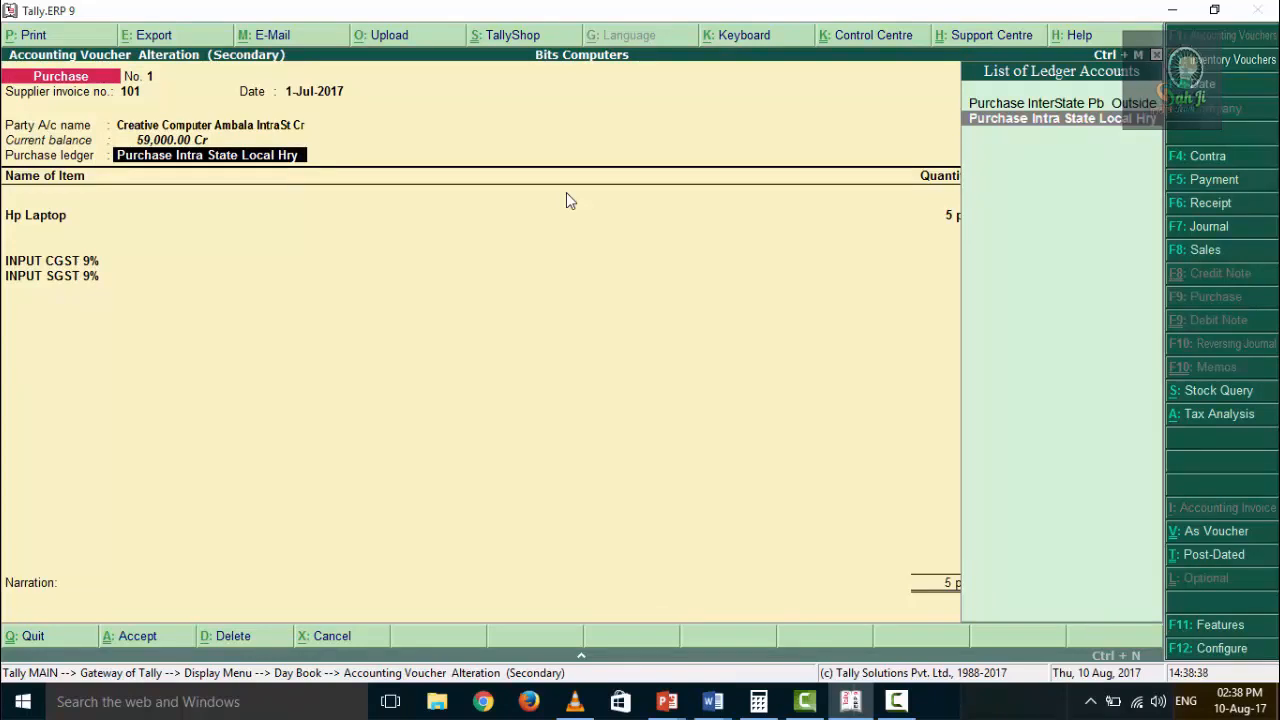
Check the voucher's purchase ledger and the Hp Laptop line's quantity, rate and unit.
{"action": "key", "text": "Return"}
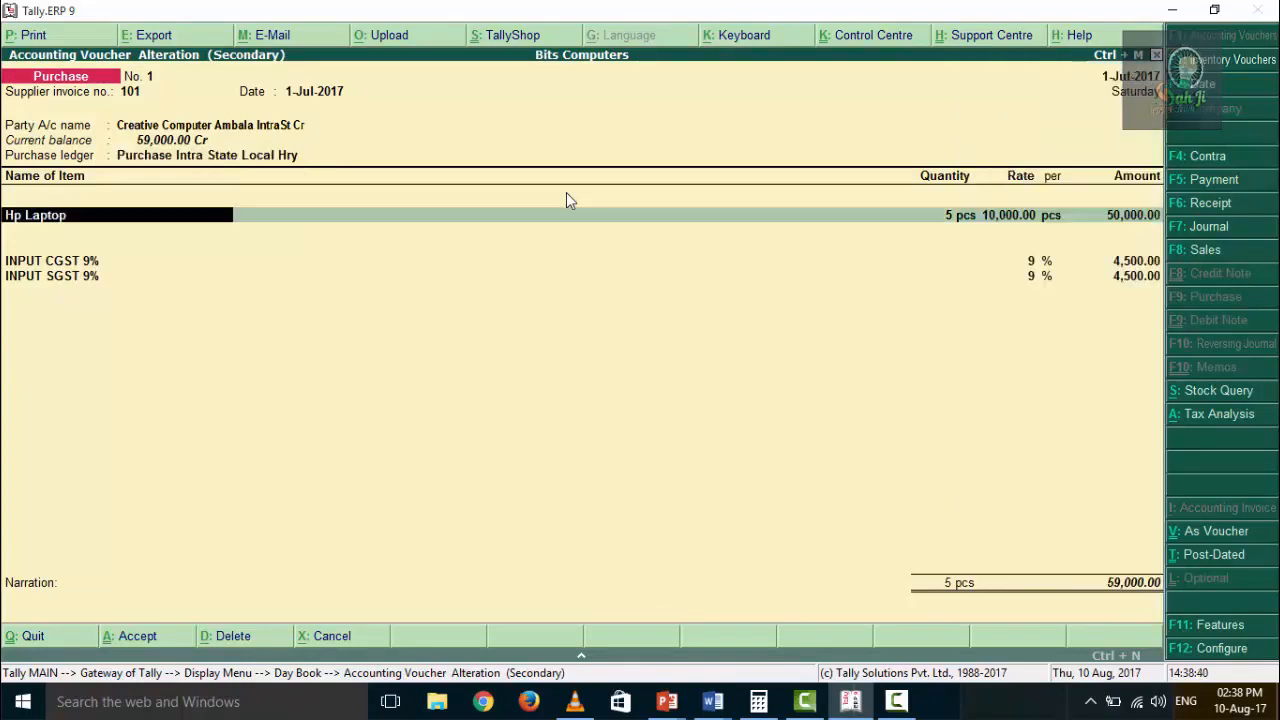
{"action": "key", "text": "Return"}
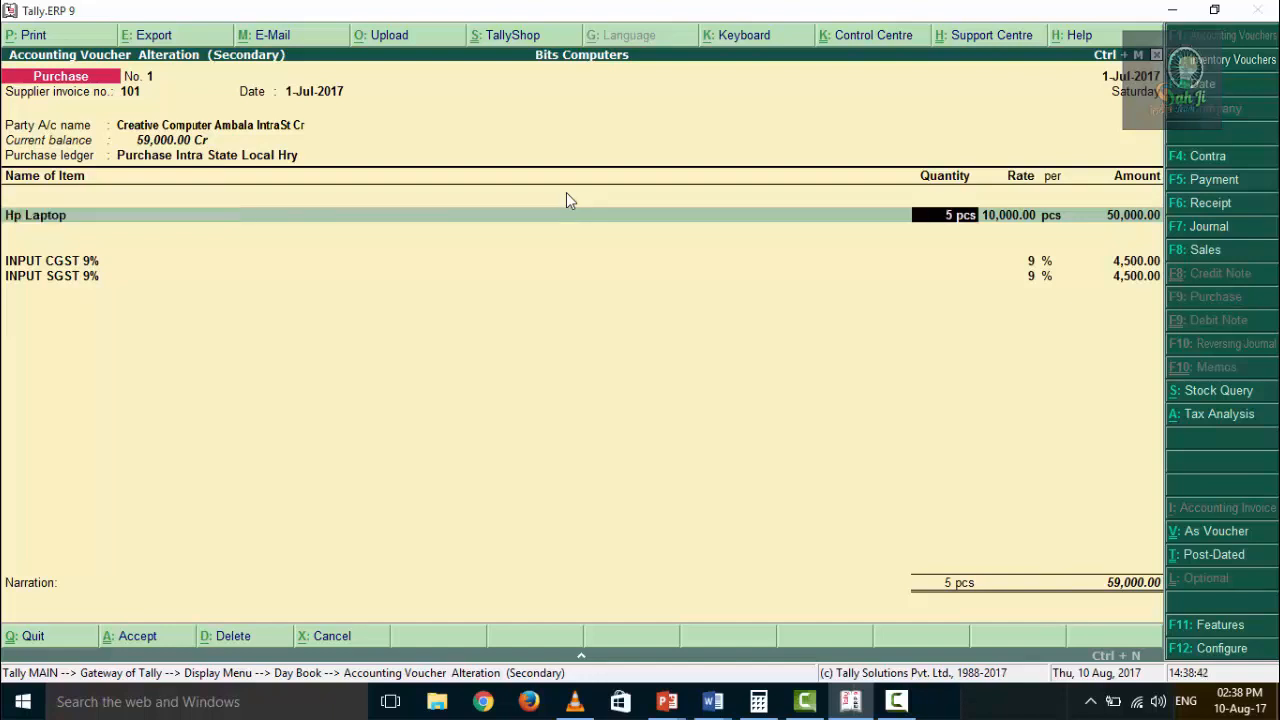
{"action": "key", "text": "Return"}
{"action": "key", "text": "Return"}
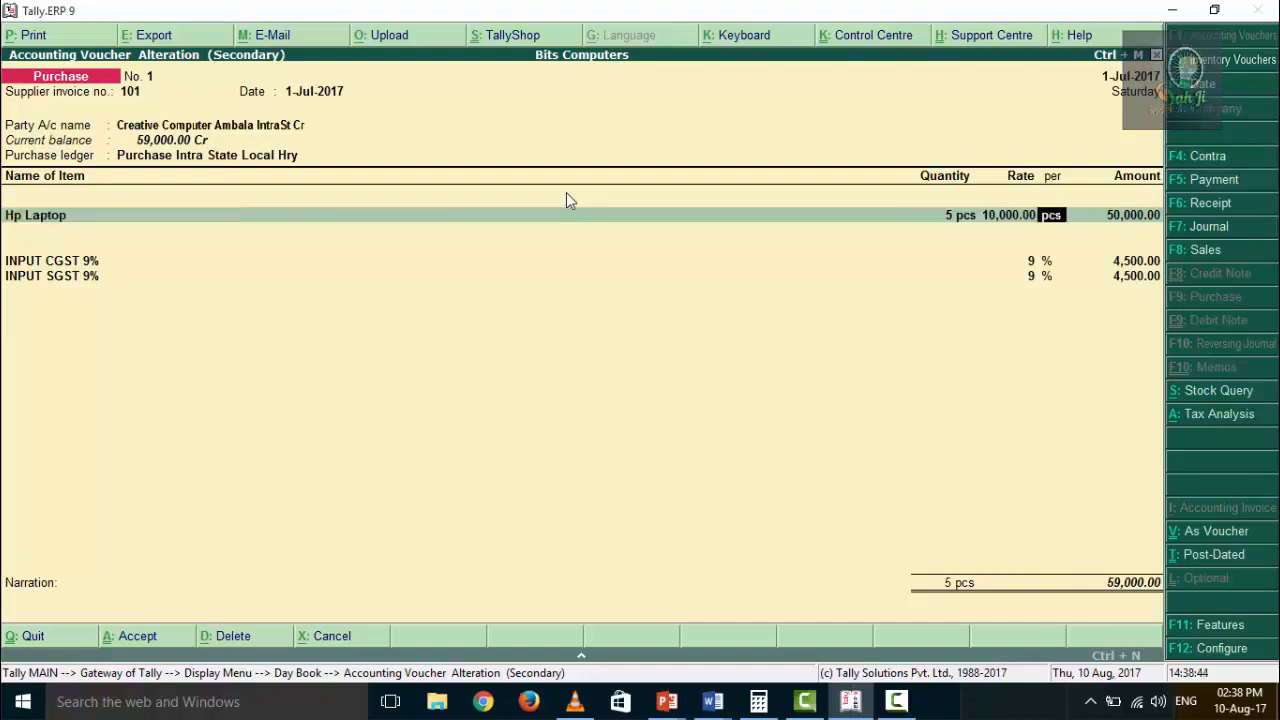
{"action": "key", "text": "Return"}
{"action": "key", "text": "Return"}
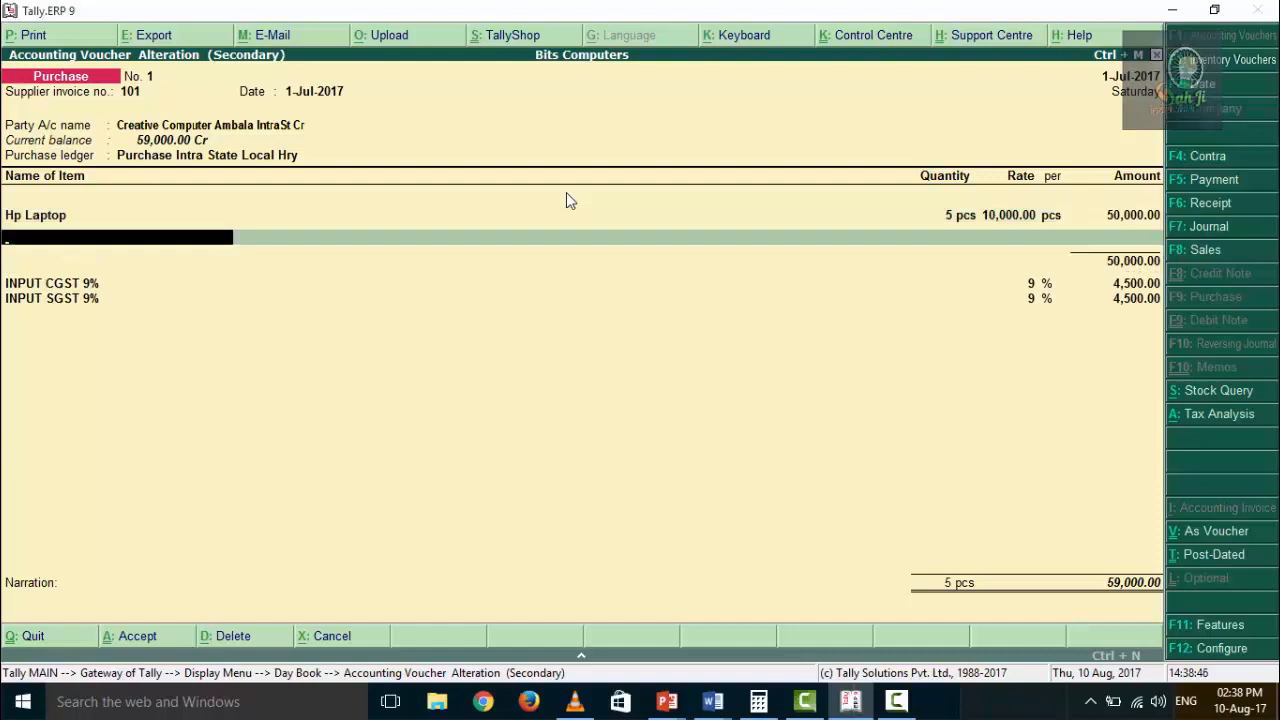
{"action": "key", "text": "Return"}
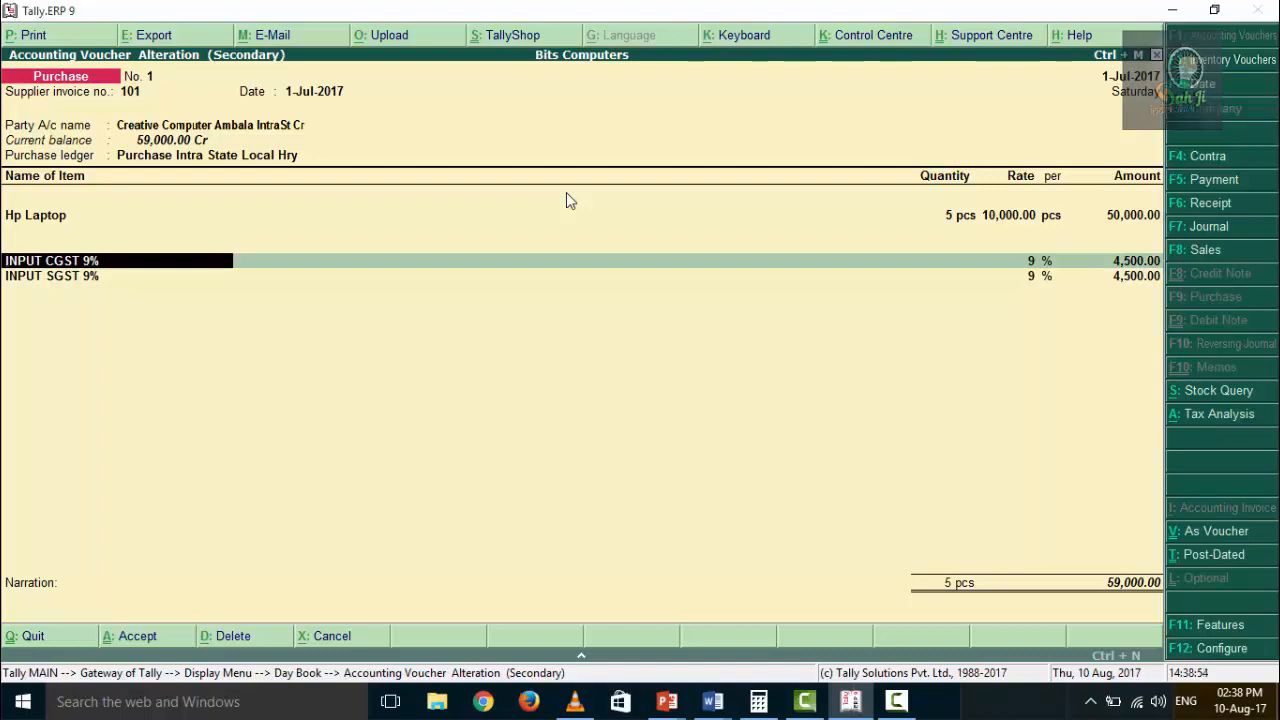
Review the INPUT CGST 9% and INPUT SGST 9% lines, leave the narration blank and accept the voucher.
{"action": "key", "text": "Return"}
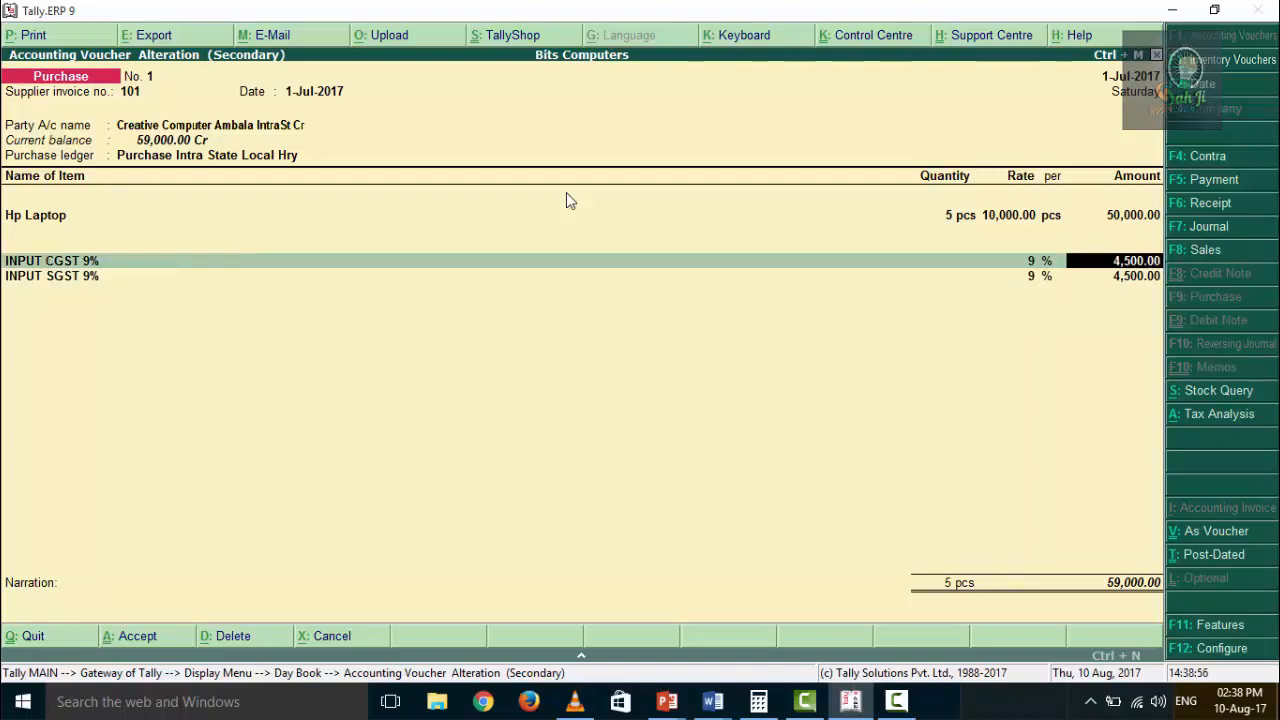
{"action": "key", "text": "BackSpace"}
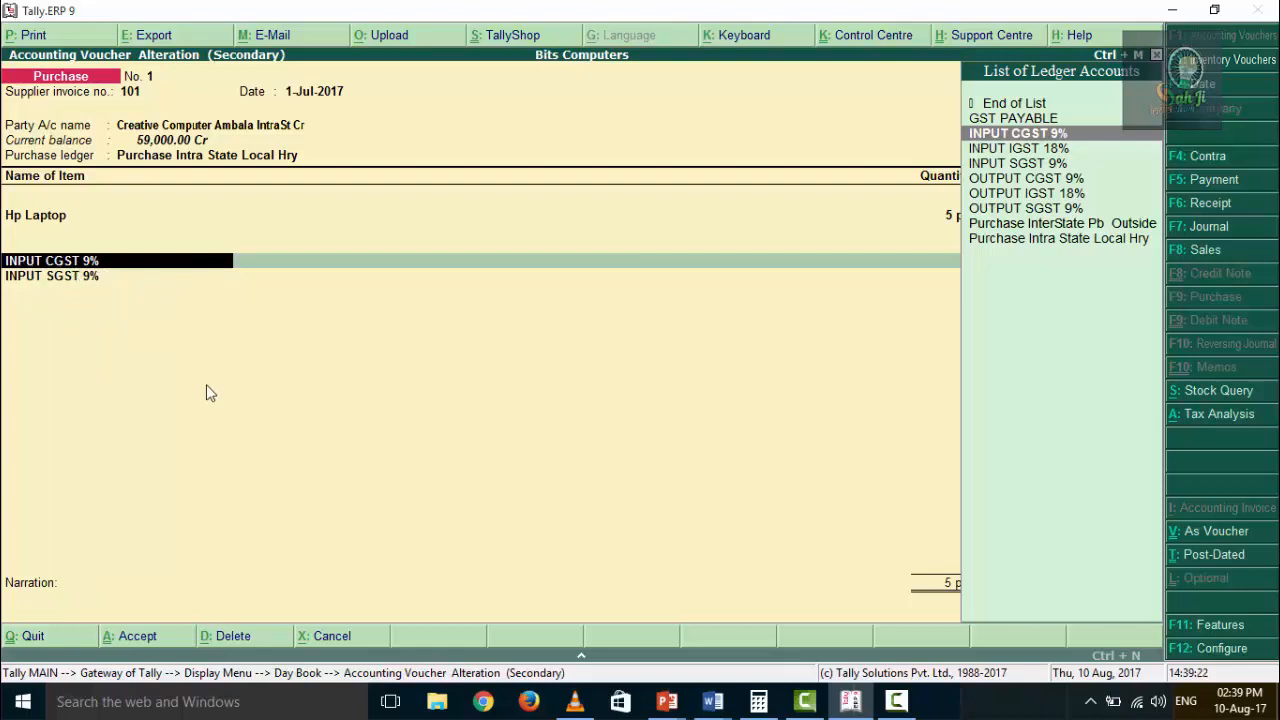
{"action": "key", "text": "Return"}
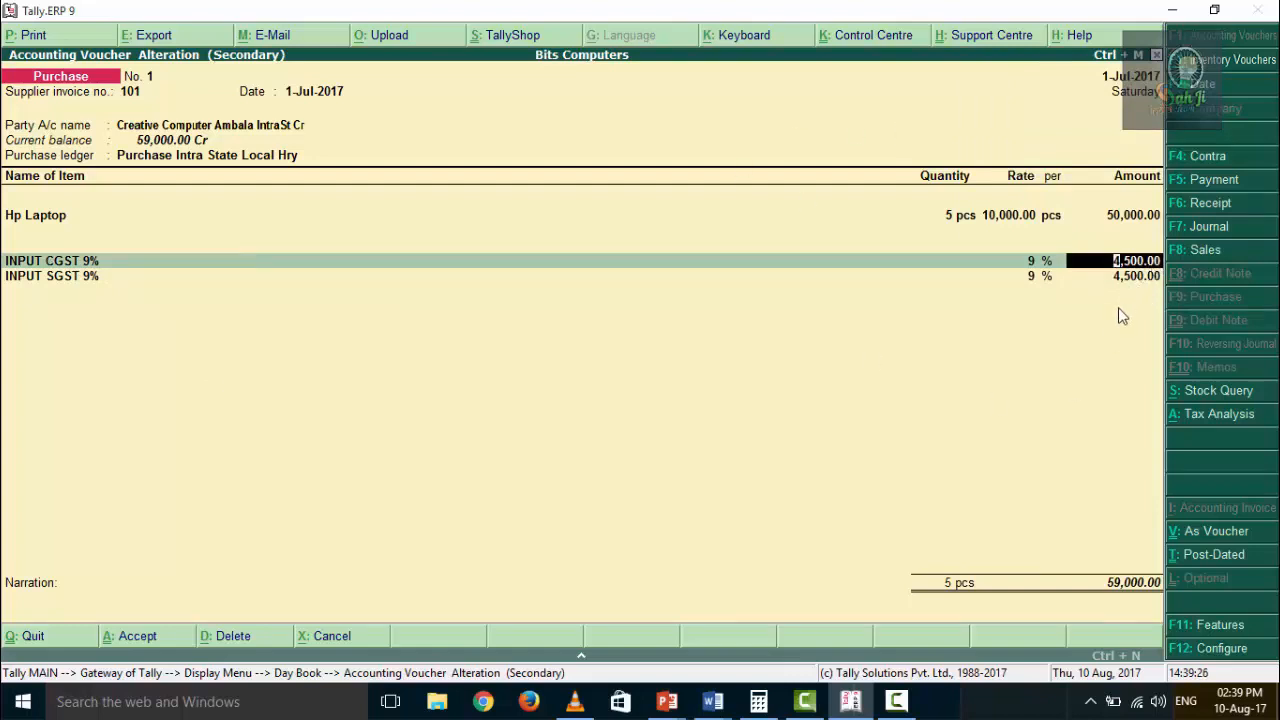
{"action": "key", "text": "Return"}
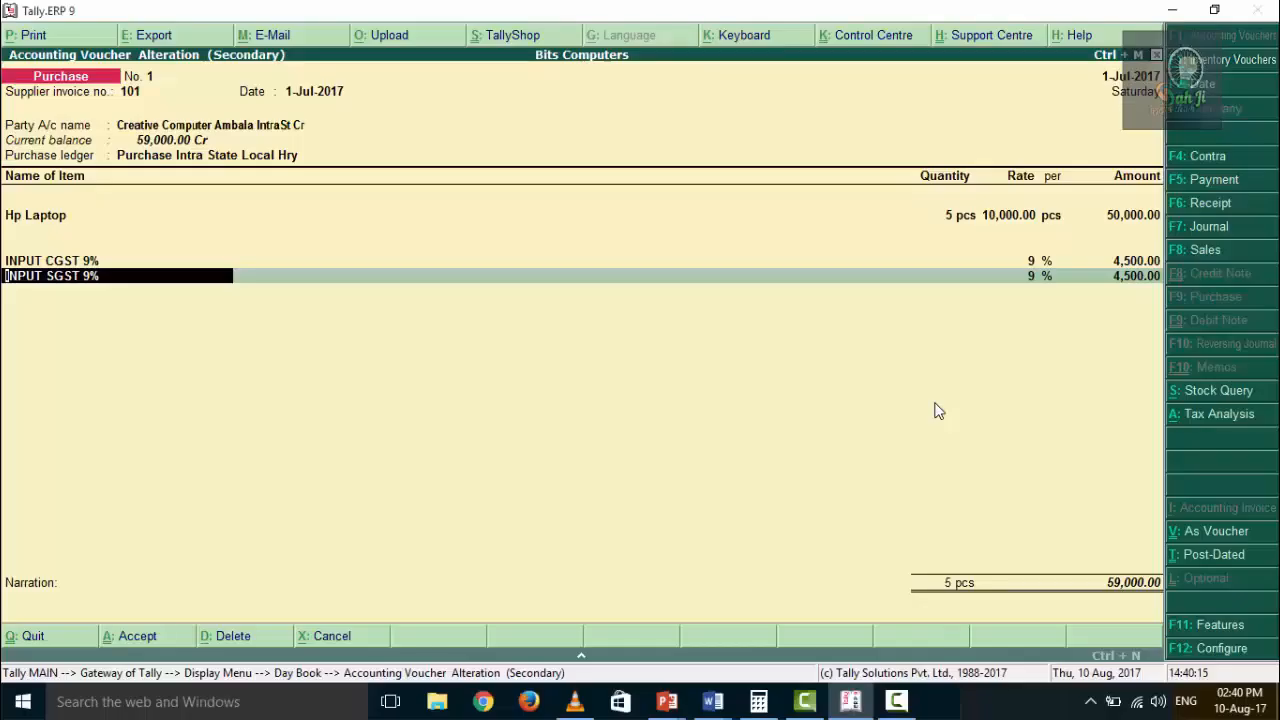
{"action": "key", "text": "Return"}
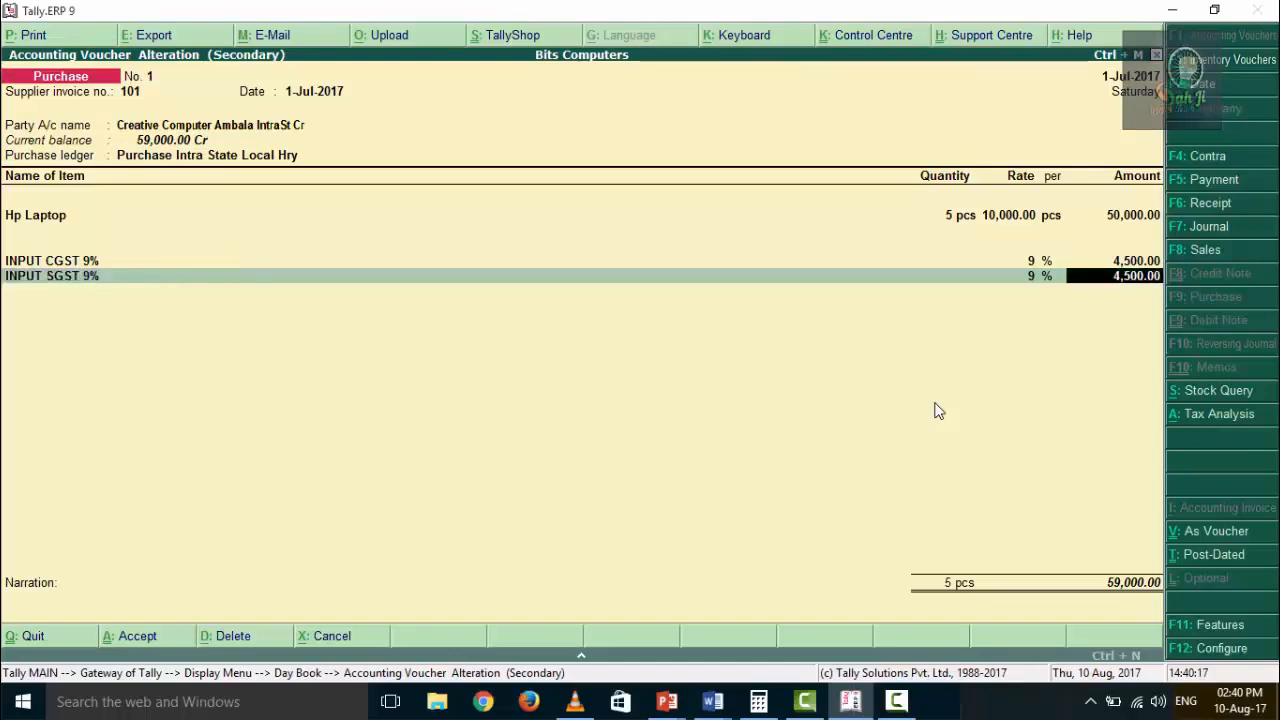
{"action": "key", "text": "Return"}
{"action": "key", "text": "Return"}
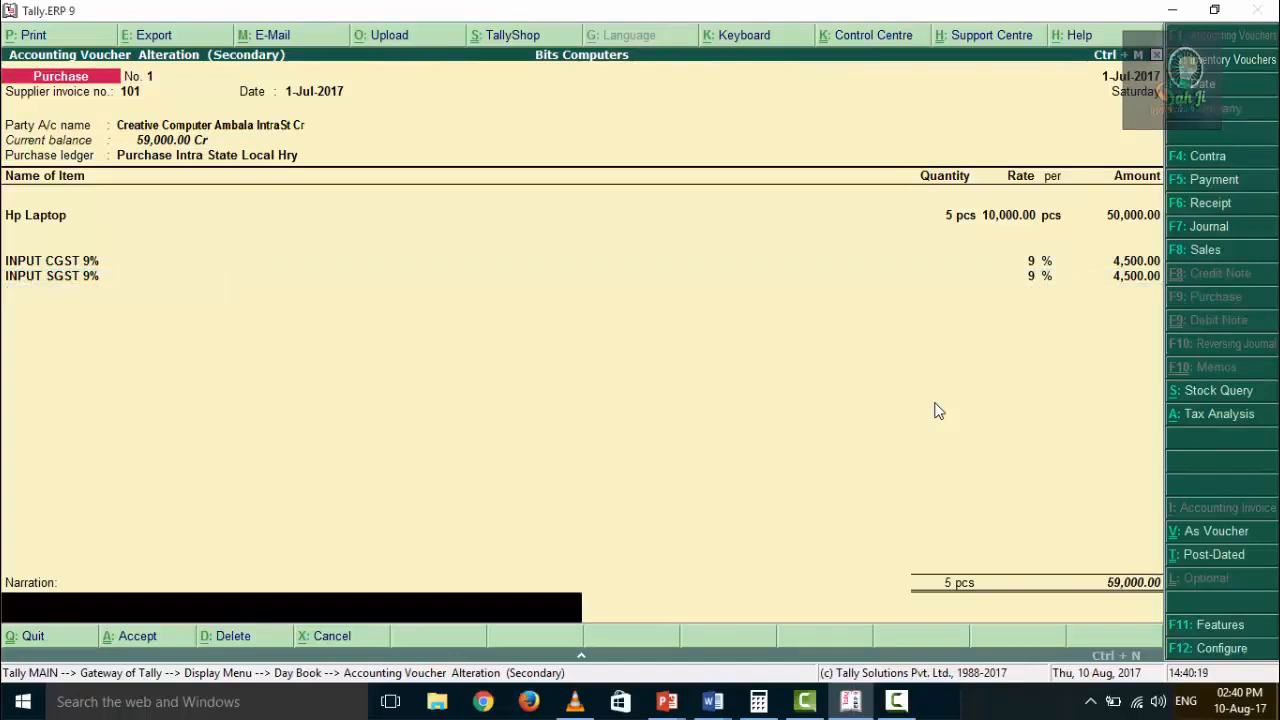
{"action": "key", "text": "Return"}
{"action": "key", "text": "Return"}
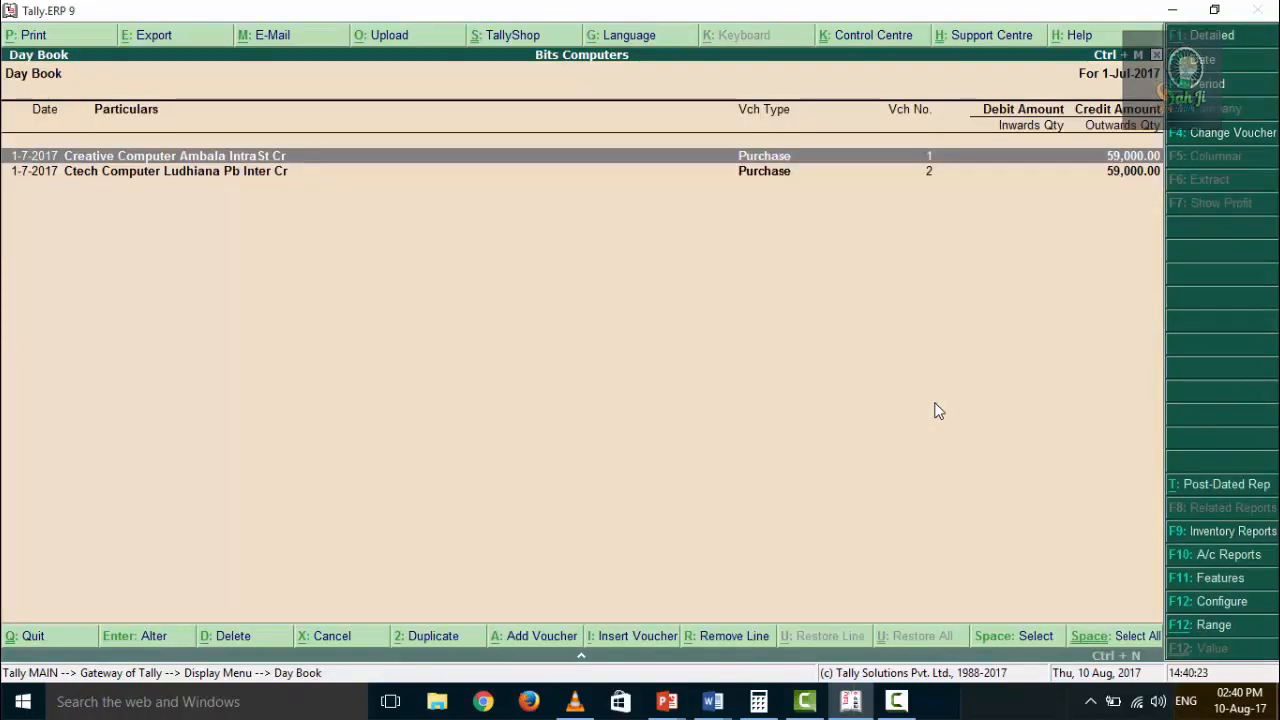
Open purchase voucher 2 from Ctech Computer Ludhiana in the Day Book and check its voucher date, supplier invoice number and invoice date.
{"action": "key", "text": "Down"}
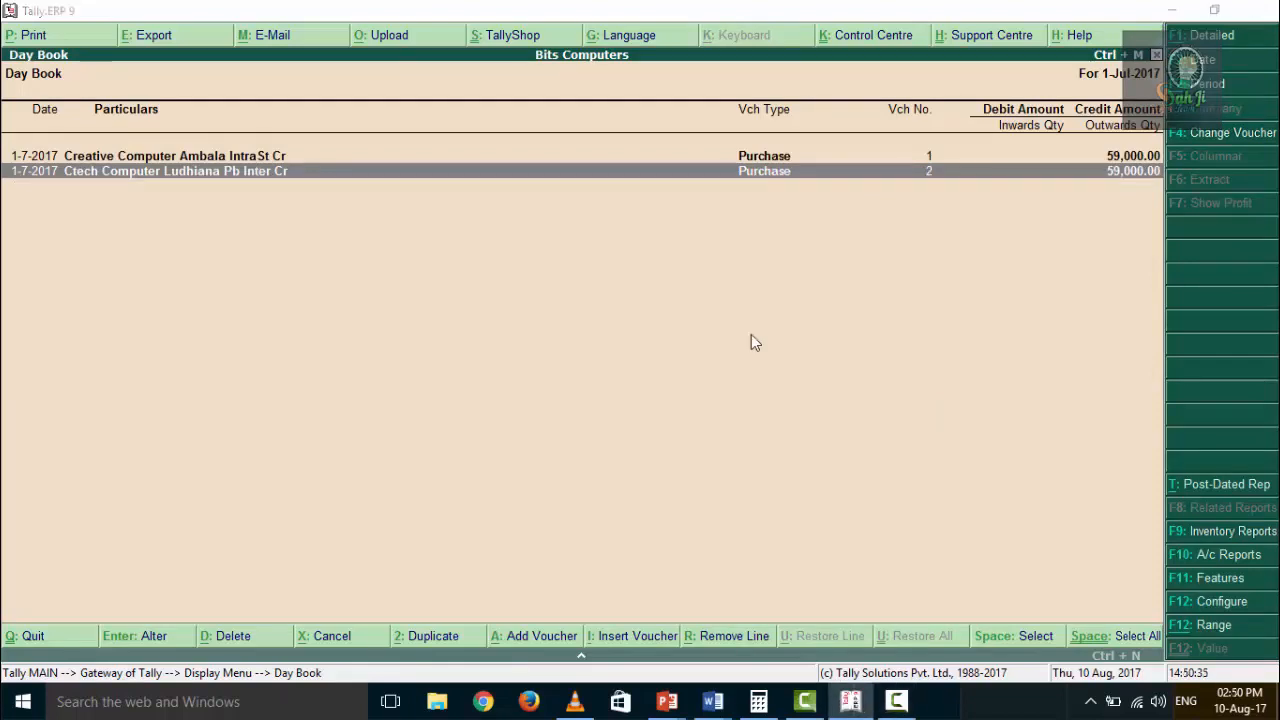
{"action": "key", "text": "Return"}
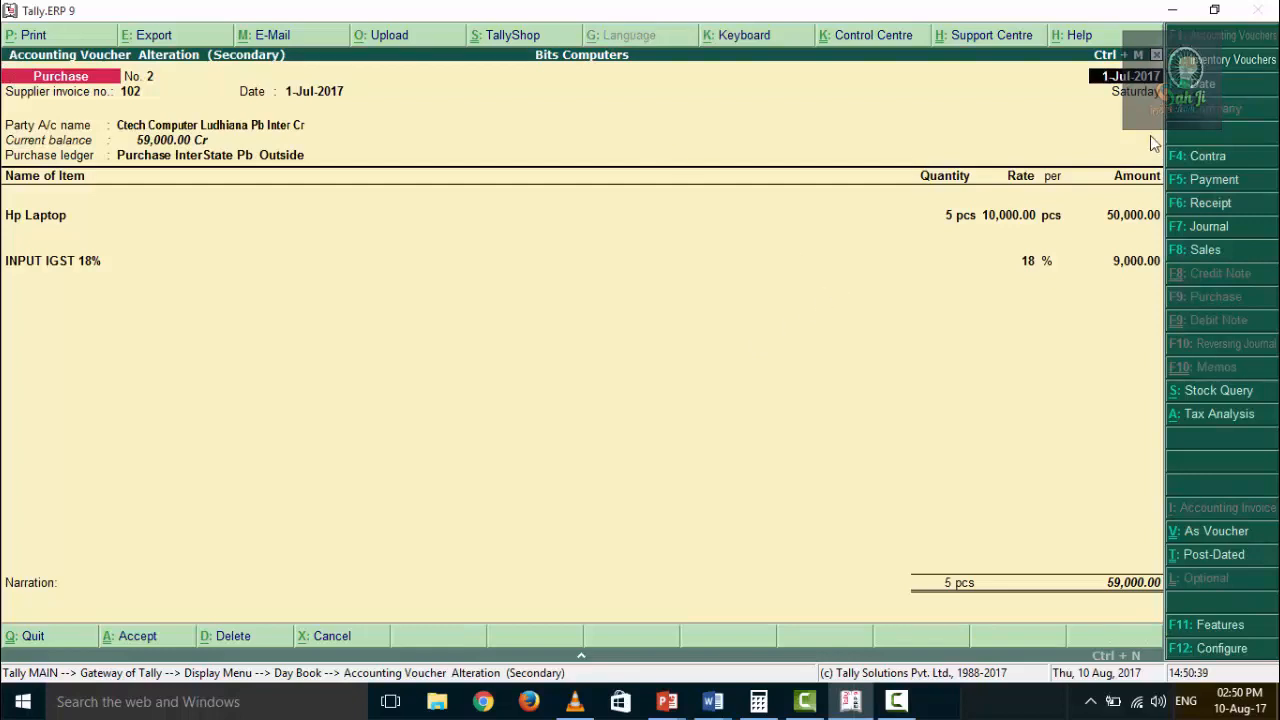
{"action": "key", "text": "Return"}
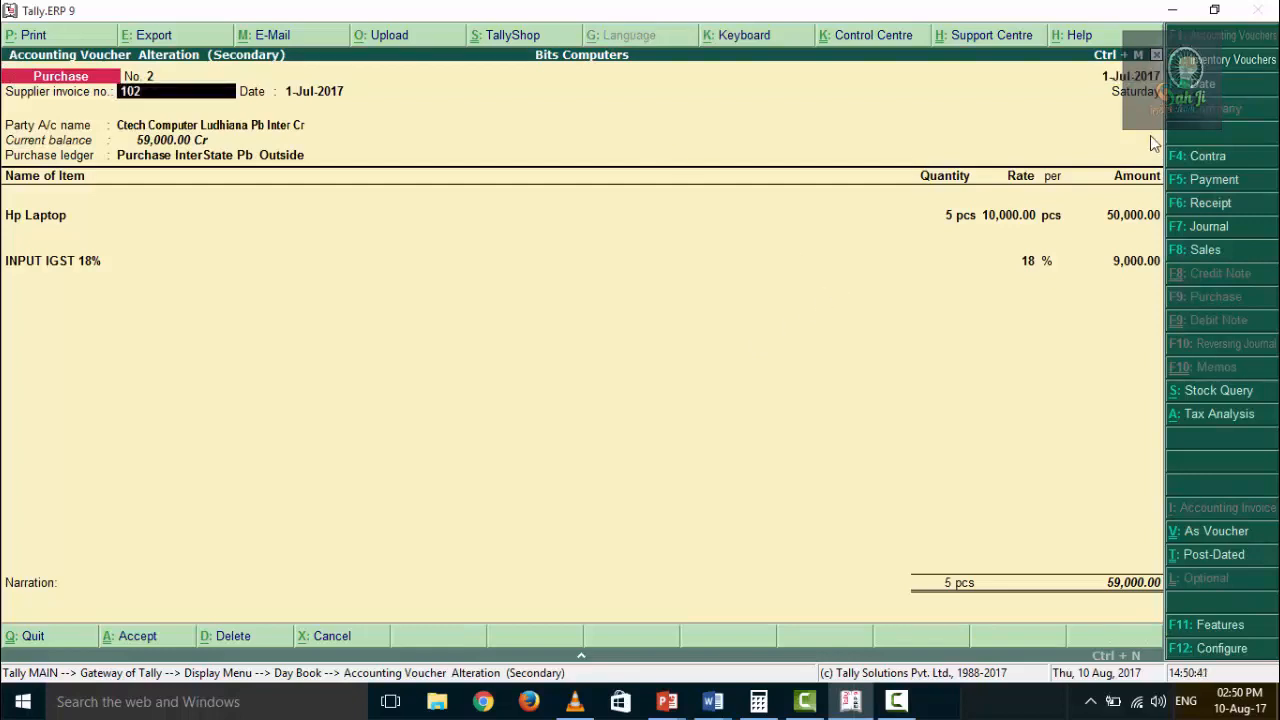
{"action": "key", "text": "Return"}
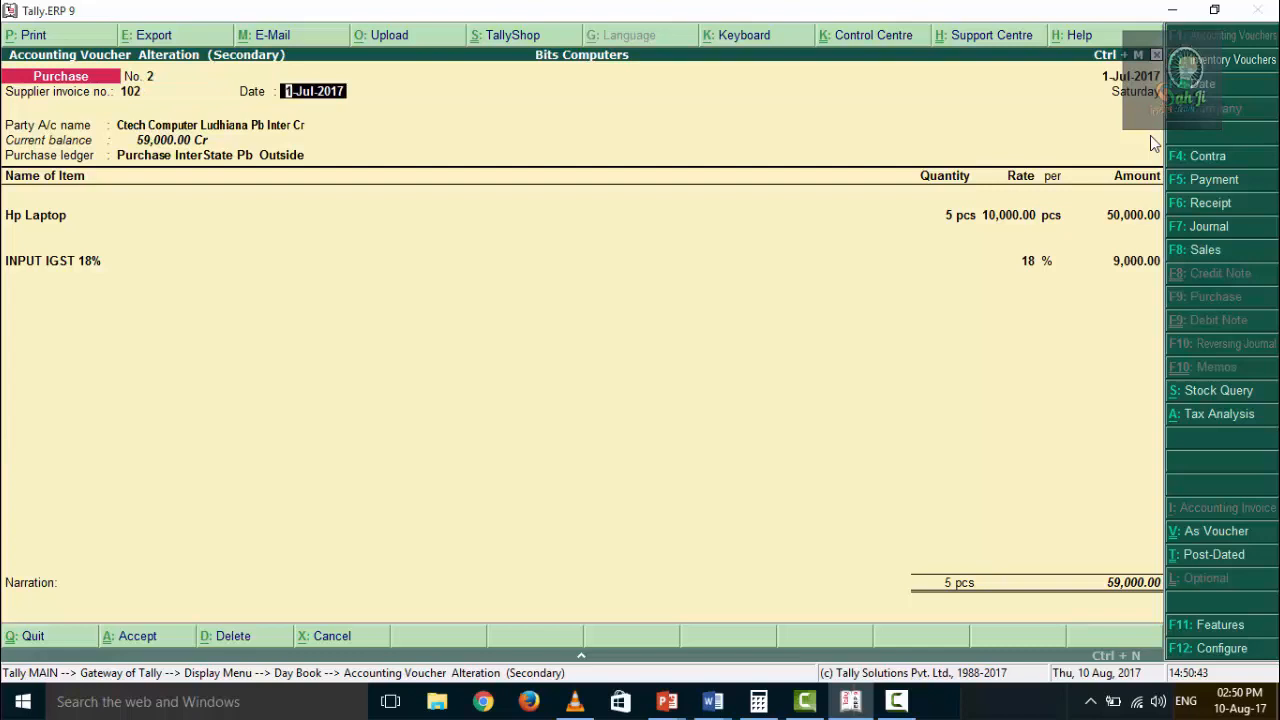
{"action": "key", "text": "Return"}
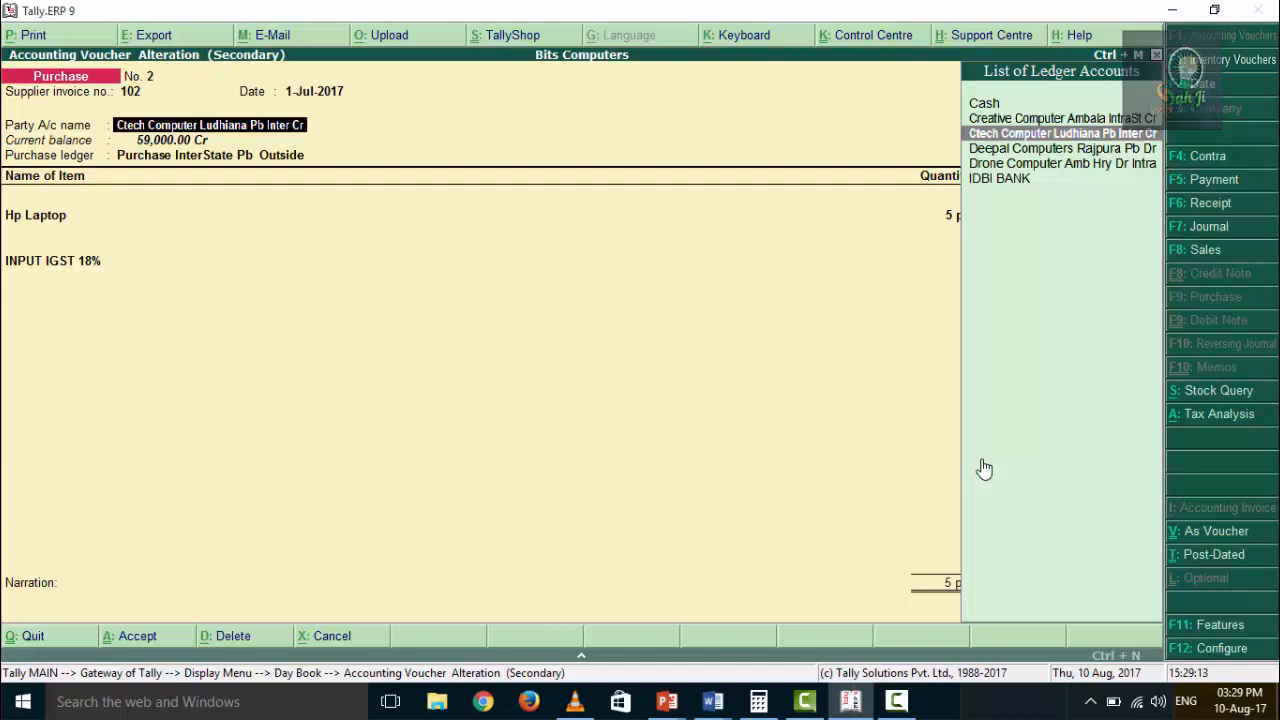
Go through the voucher's party account and supplier details, checking the supplier name, state and GSTIN/UIN.
{"action": "key", "text": "Return"}
{"action": "key", "text": "Return"}
{"action": "key", "text": "Return"}
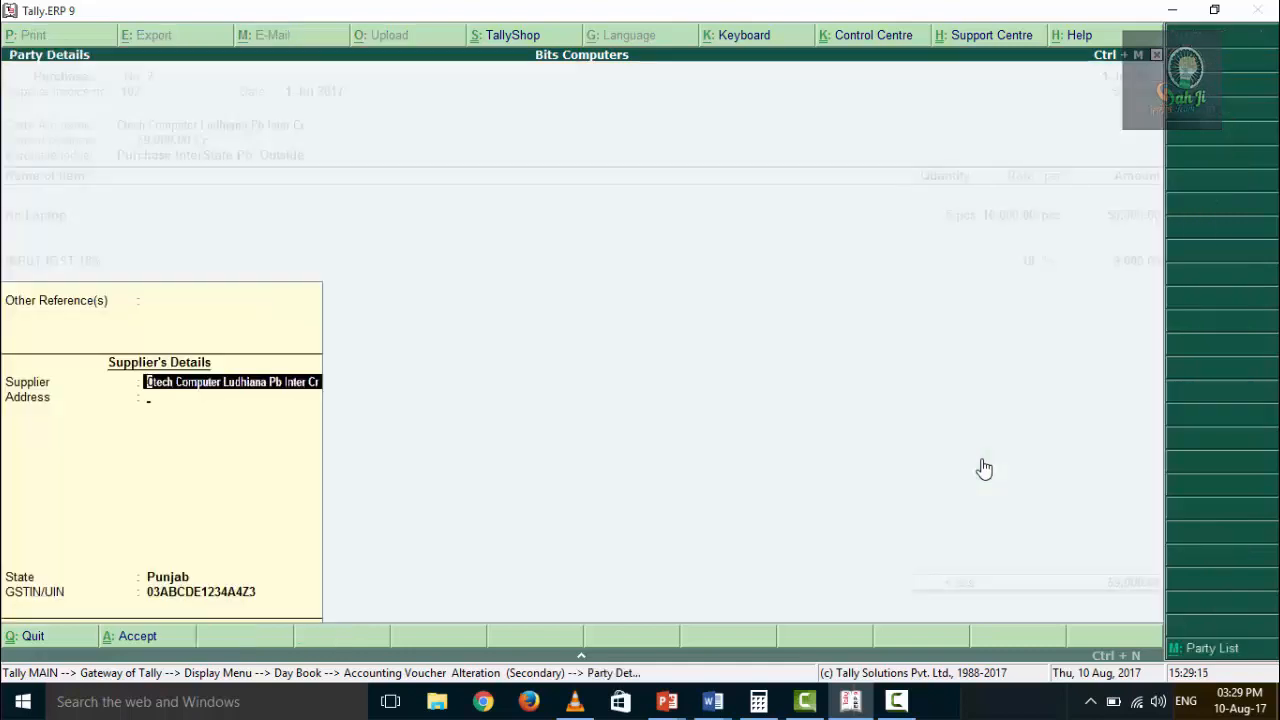
{"action": "key", "text": "Return"}
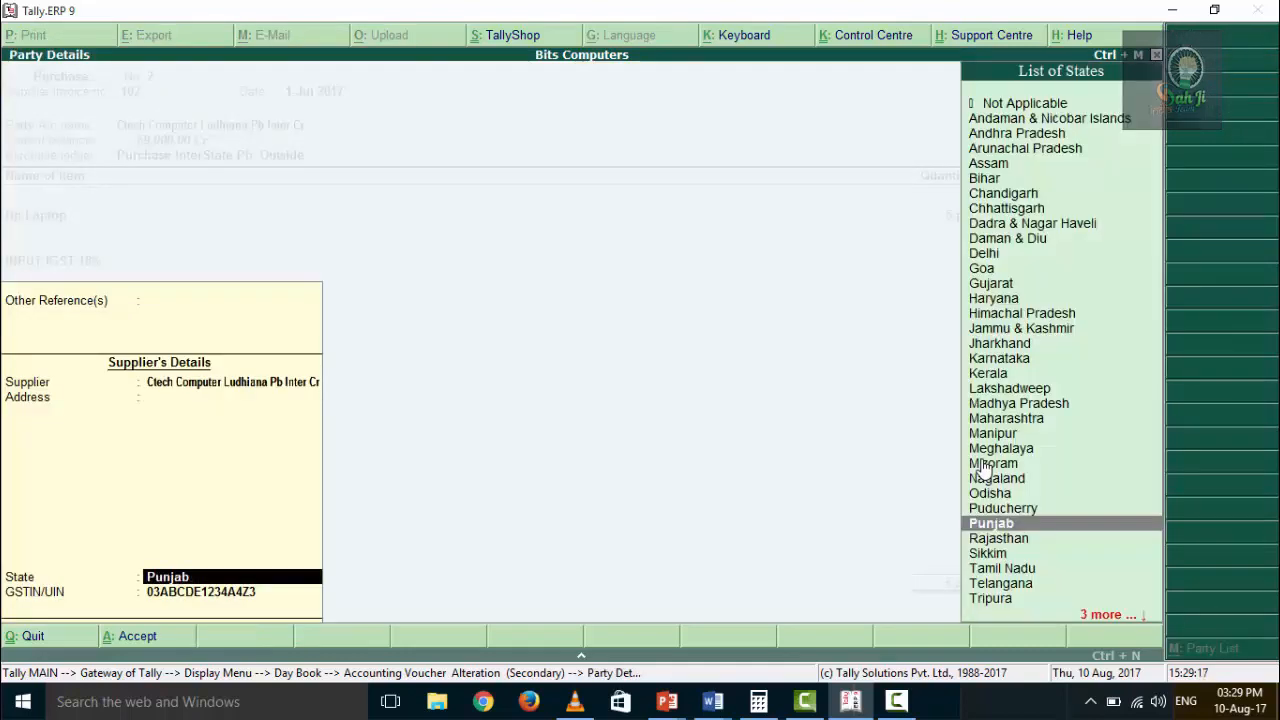
{"action": "key", "text": "Return"}
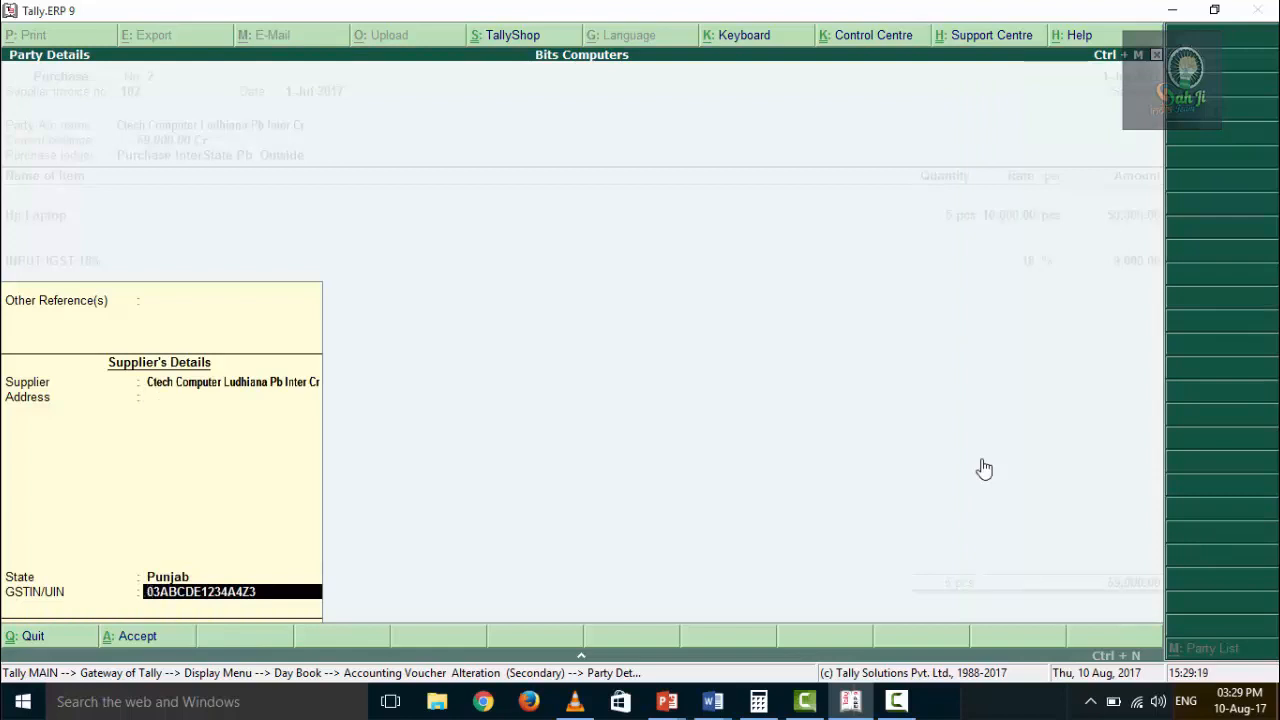
{"action": "key", "text": "Return"}
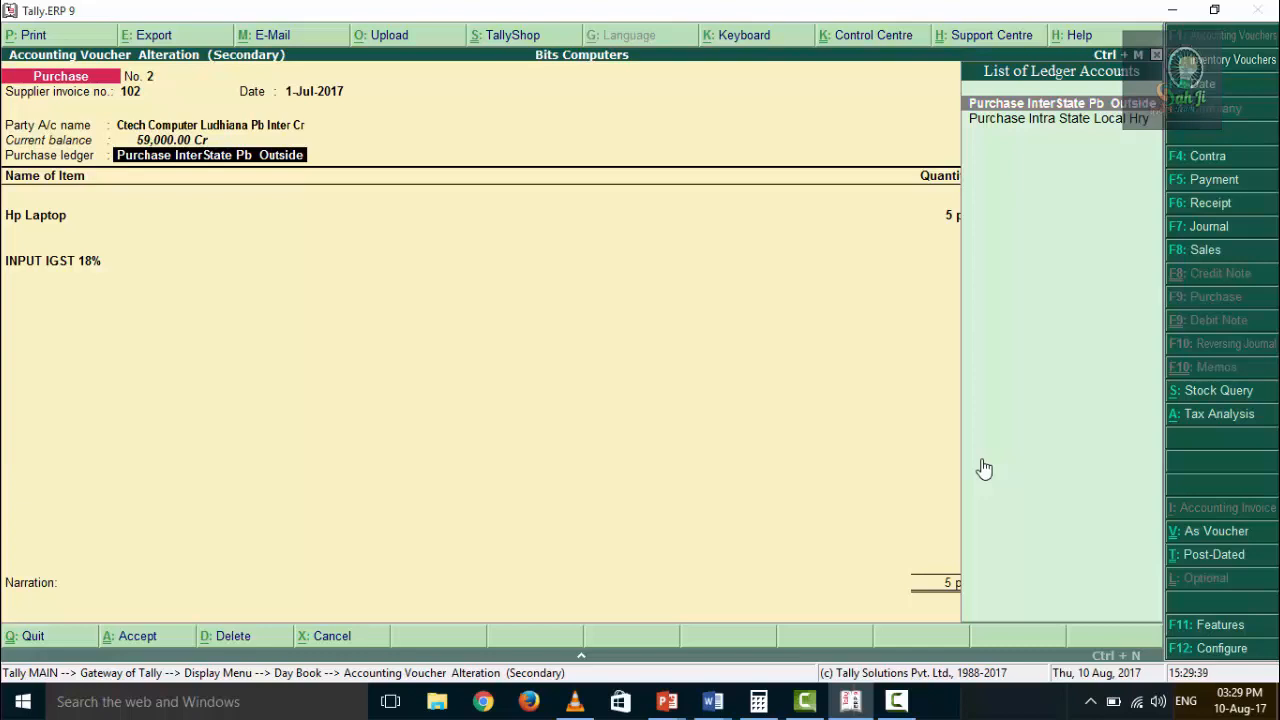
Check the interstate purchase ledger and the Hp Laptop line's quantity, rate, unit and amount.
{"action": "key", "text": "Return"}
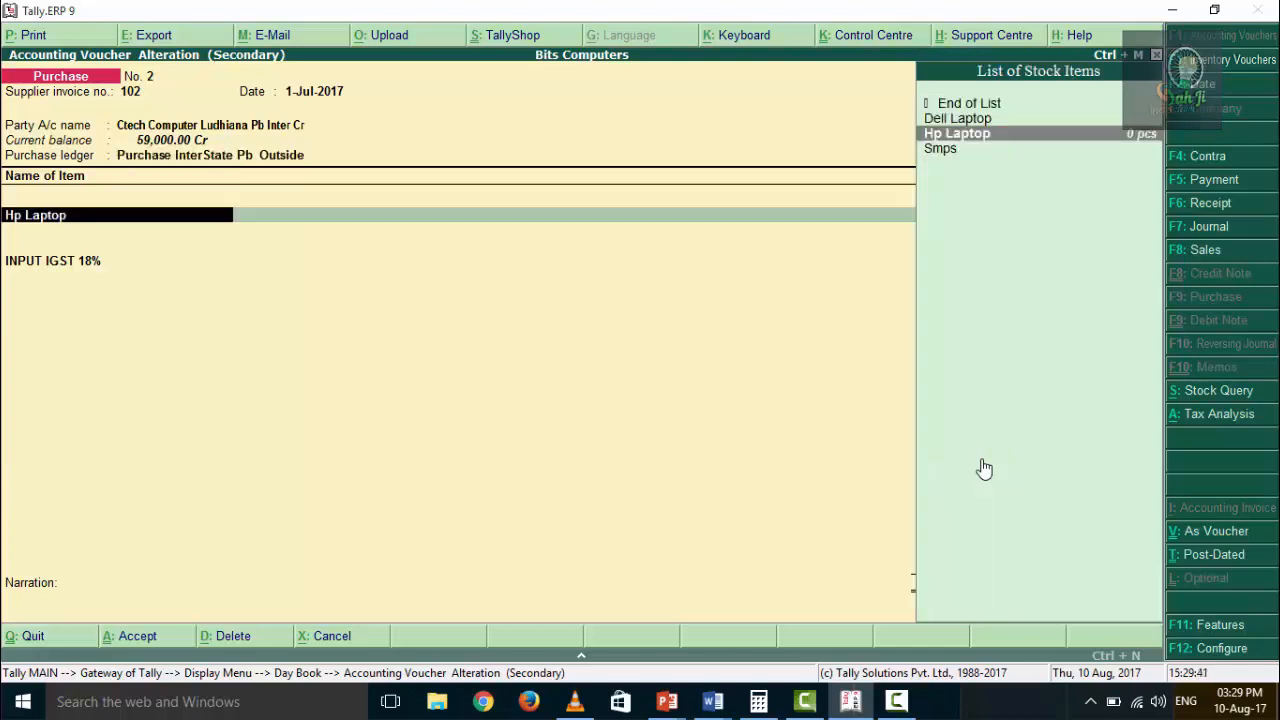
{"action": "key", "text": "Return"}
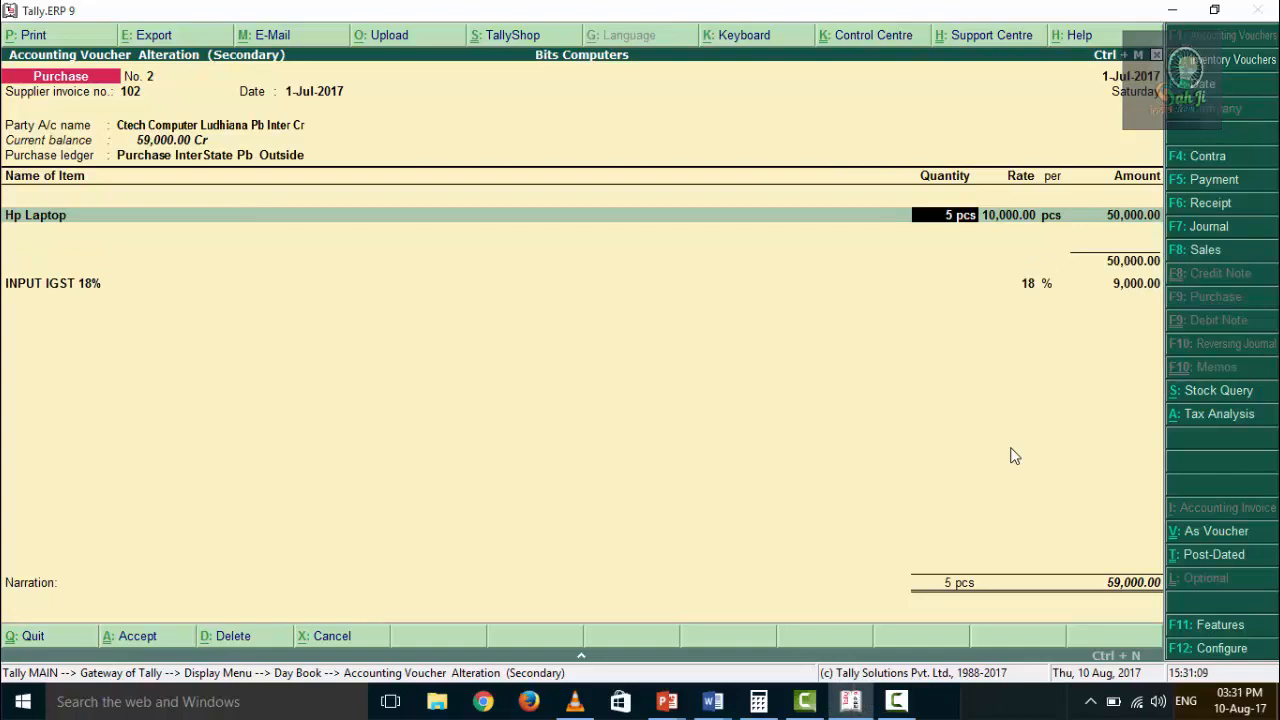
{"action": "key", "text": "Return"}
{"action": "key", "text": "Return"}
{"action": "key", "text": "Return"}
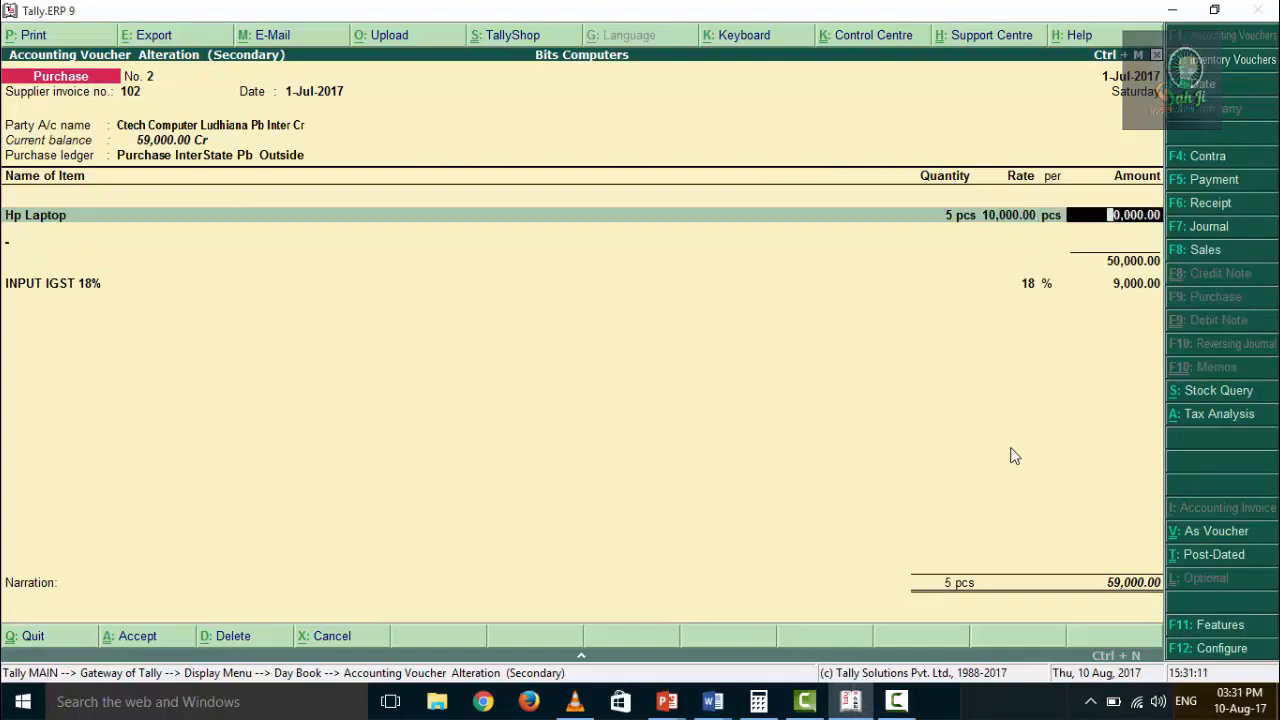
{"action": "key", "text": "Return"}
{"action": "key", "text": "Return"}
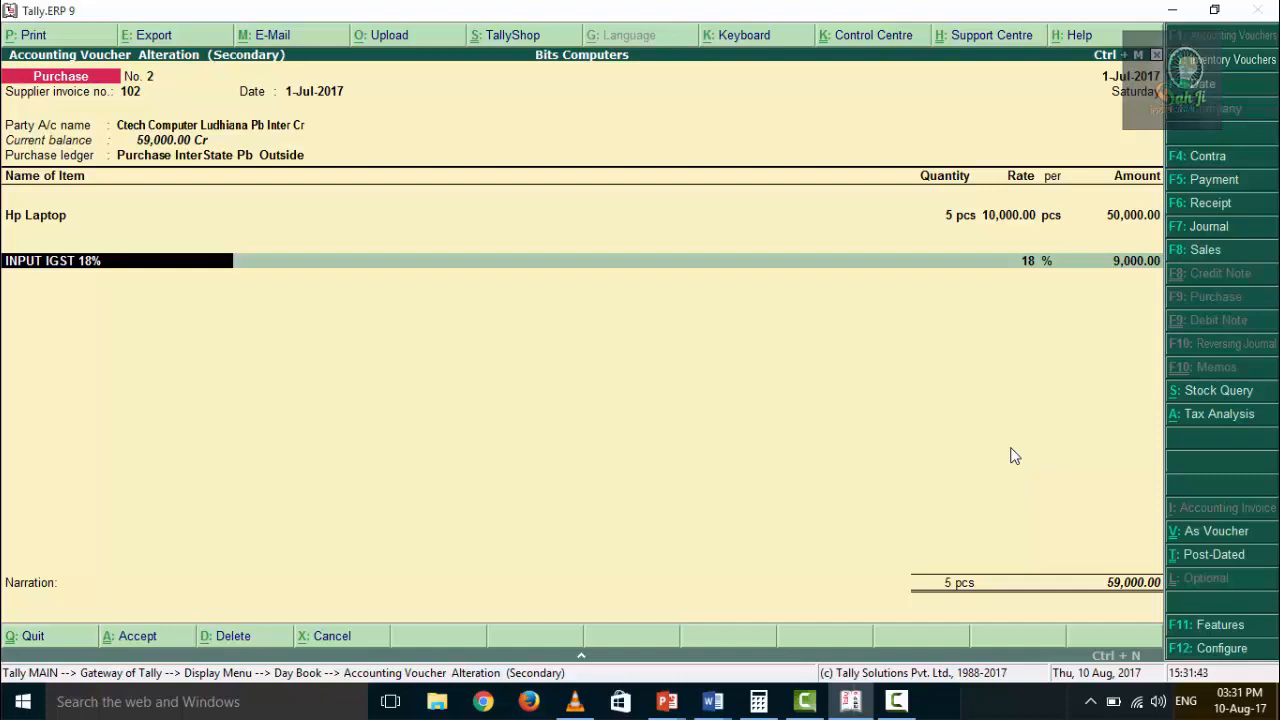
Review the INPUT IGST 18% line, leave the narration blank and accept the interstate purchase voucher.
{"action": "key", "text": "Return"}
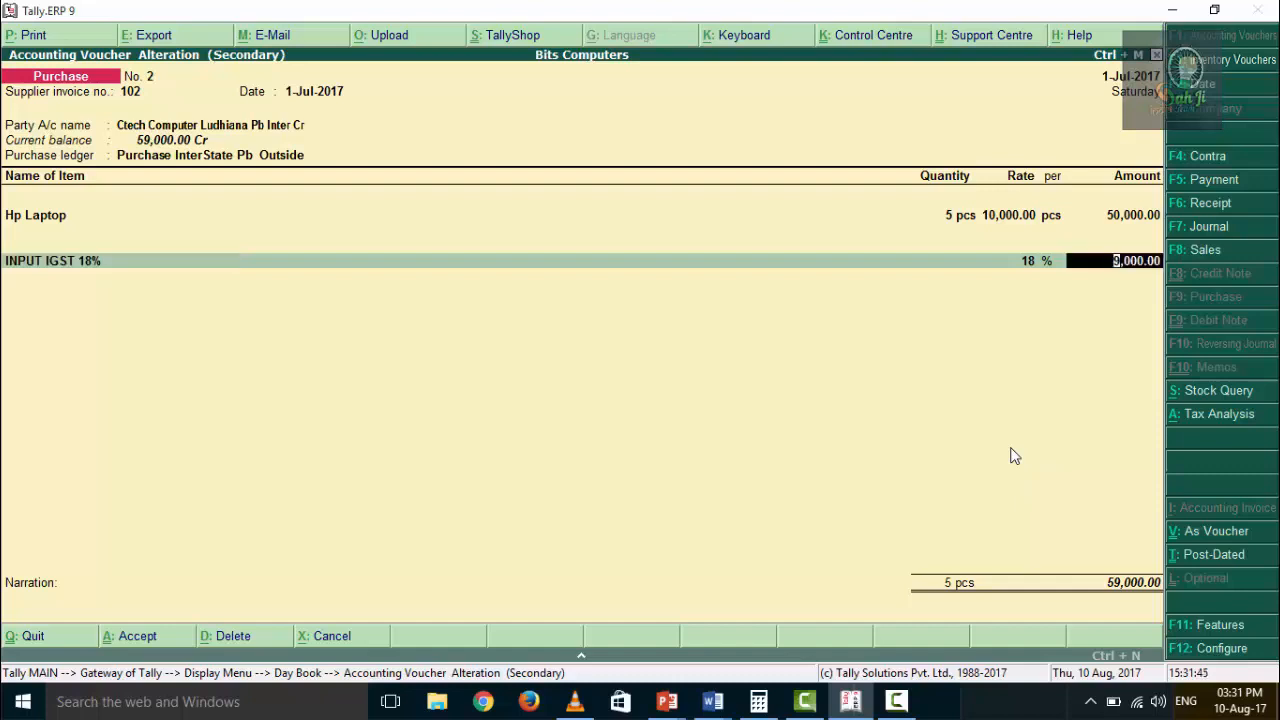
{"action": "key", "text": "Return"}
{"action": "key", "text": "Return"}
{"action": "key", "text": "Return"}
{"action": "key", "text": "Return"}
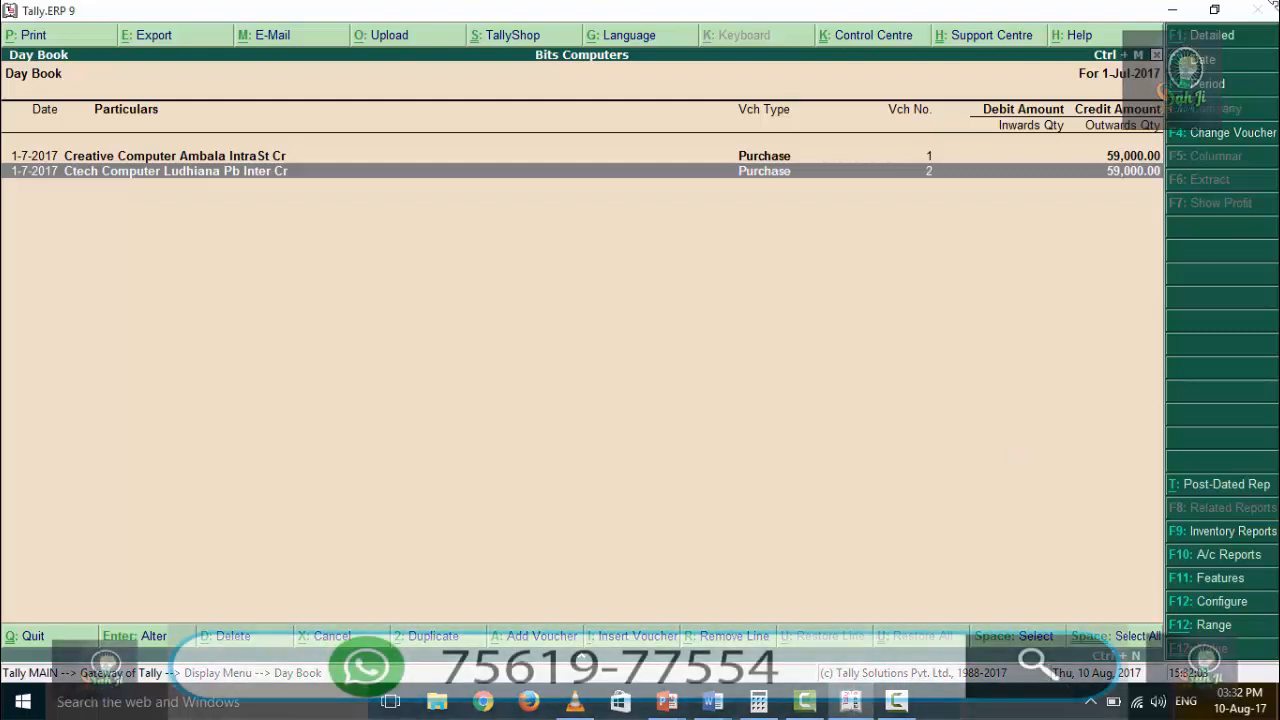
Extend the Day Book period to end on 2-Jul-2017 and select the Deepal Computers Rajpura sales voucher.
{"action": "key", "text": "alt+F2"}
{"action": "key", "text": "Return"}
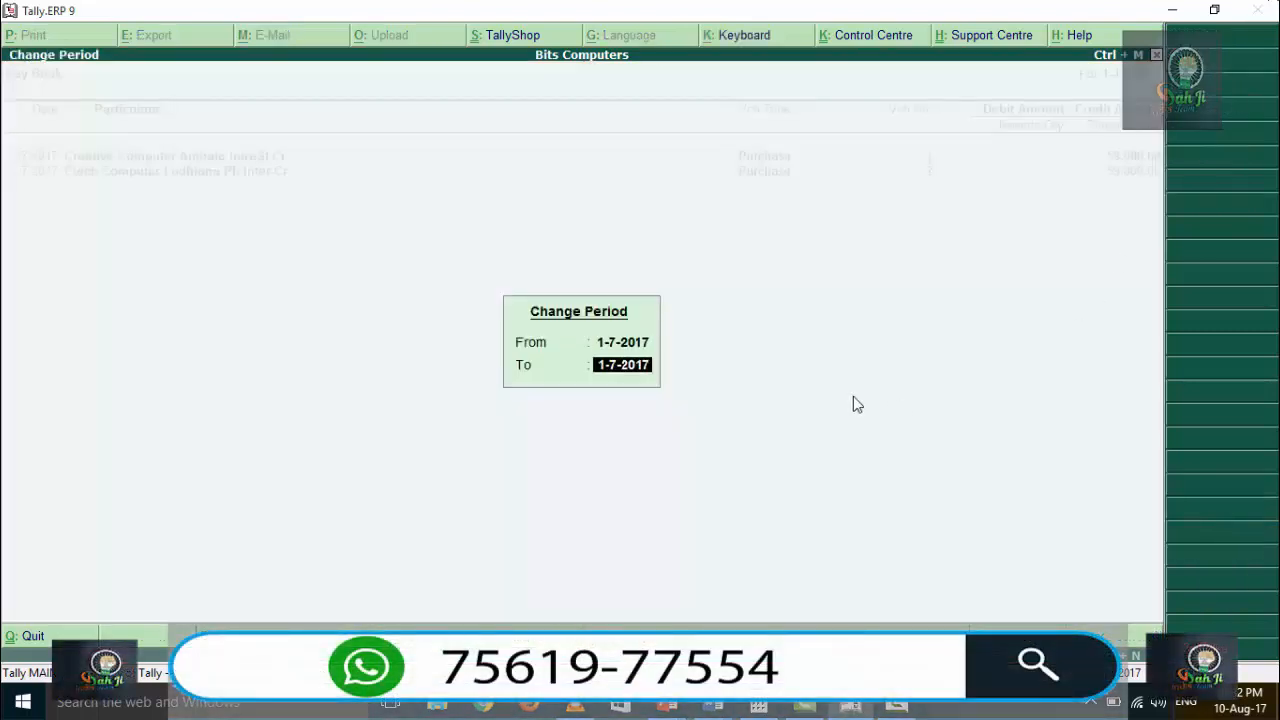
{"action": "type", "text": "2"}
{"action": "key", "text": "Return"}
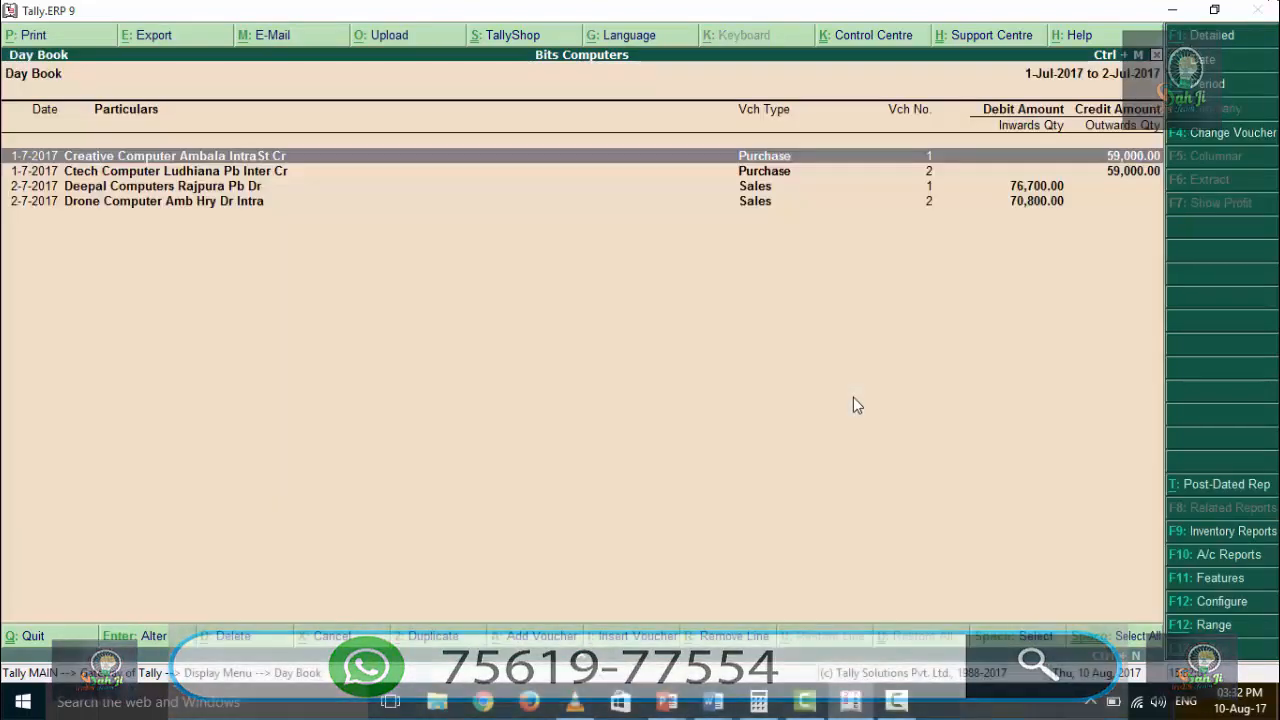
{"action": "key", "text": "Down"}
{"action": "key", "text": "Down"}
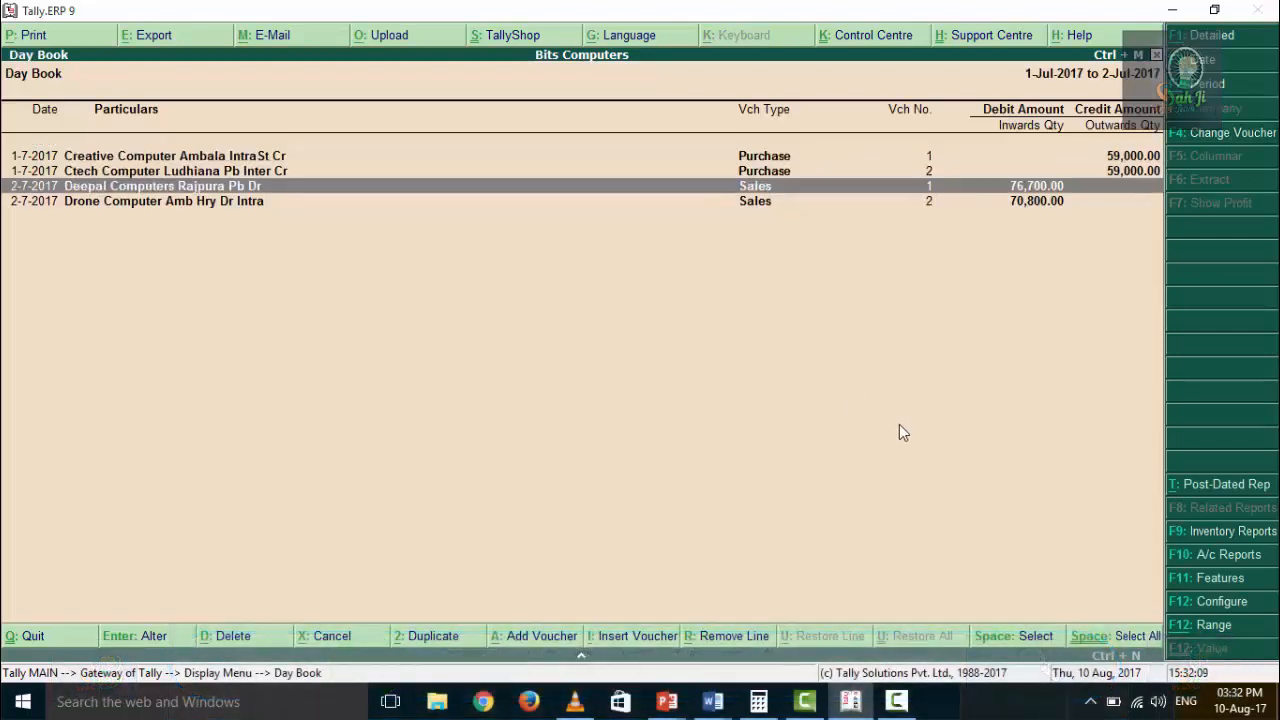